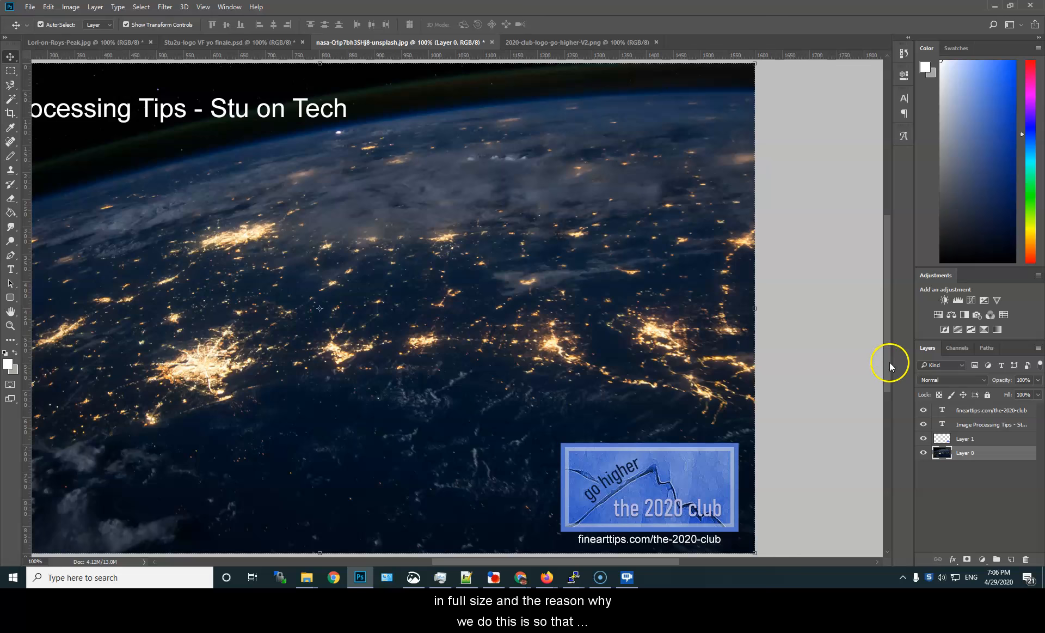
# - Zoom out to view the whole composition and check its pixel dimensions in the Image Size dialog
pyautogui.moveTo(888, 364); pyautogui.dragTo(885, 398)
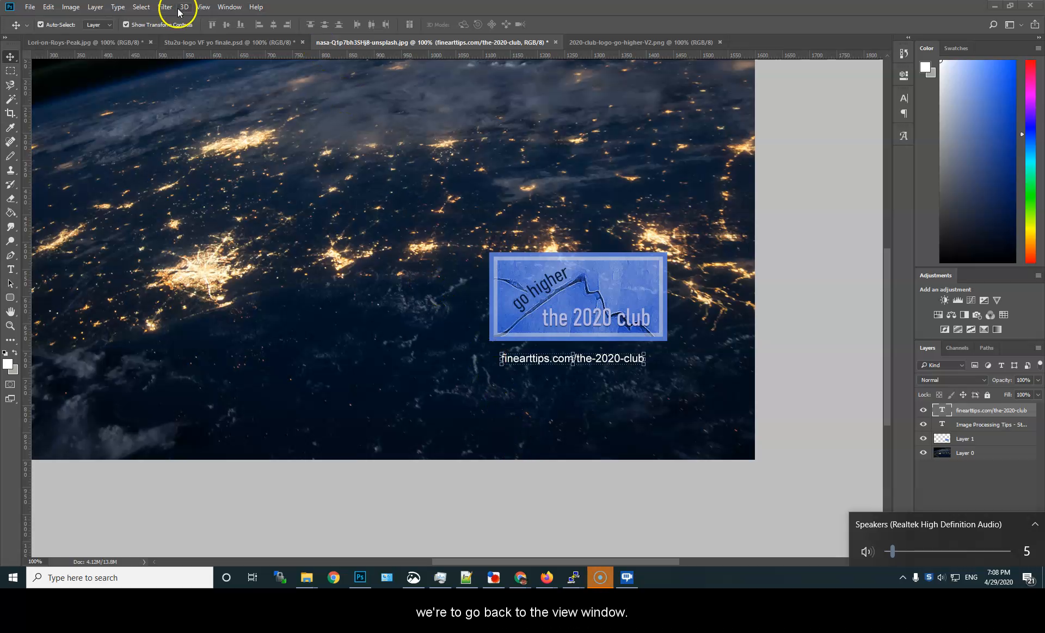
pyautogui.click(203, 7)
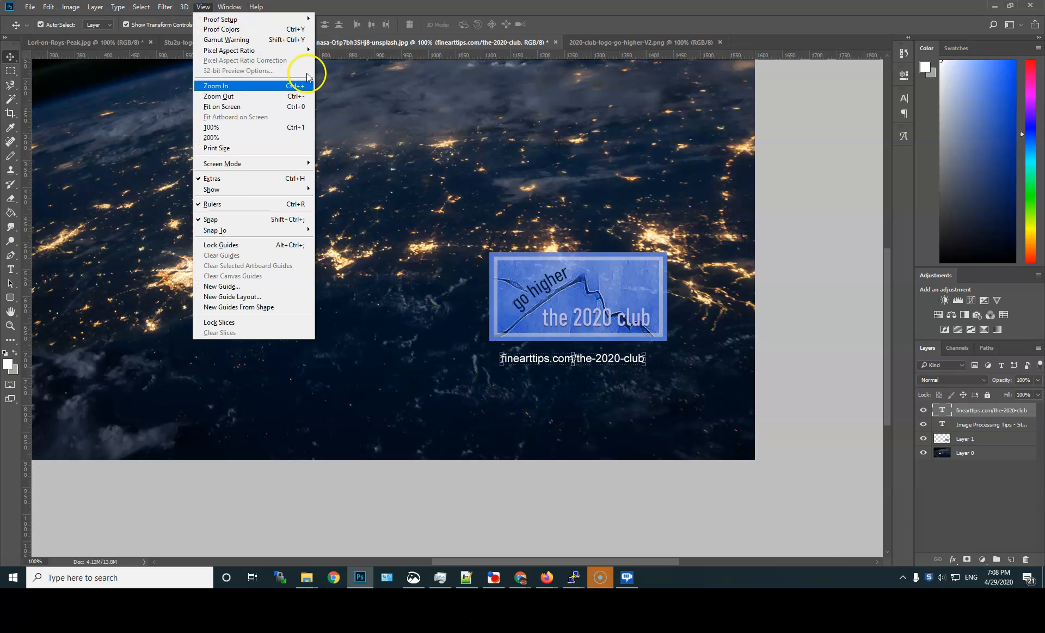
pyautogui.click(275, 106)
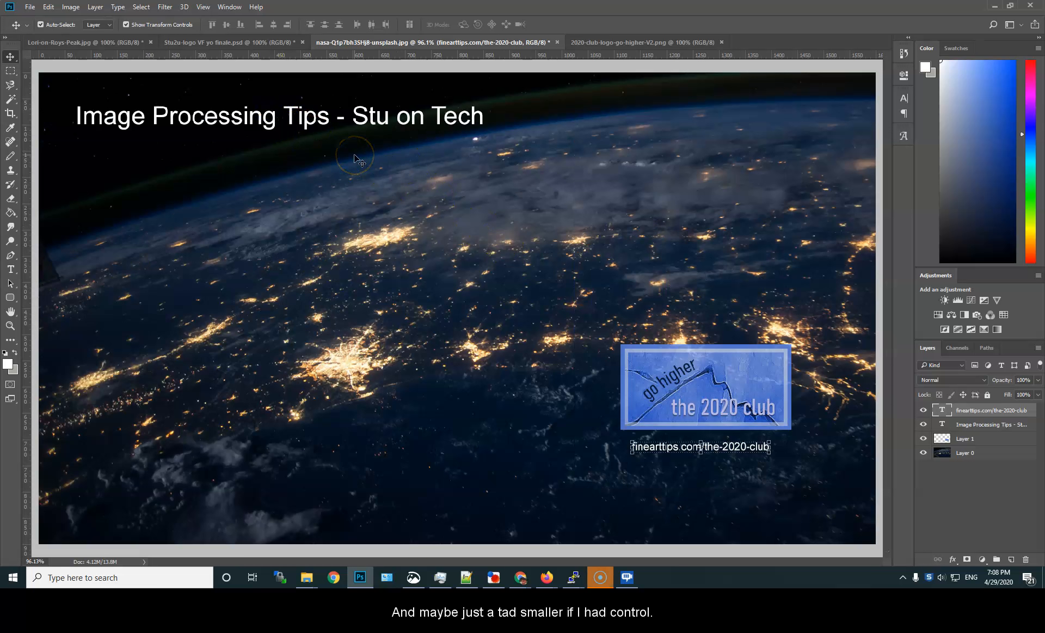
pyautogui.press('ctrl')
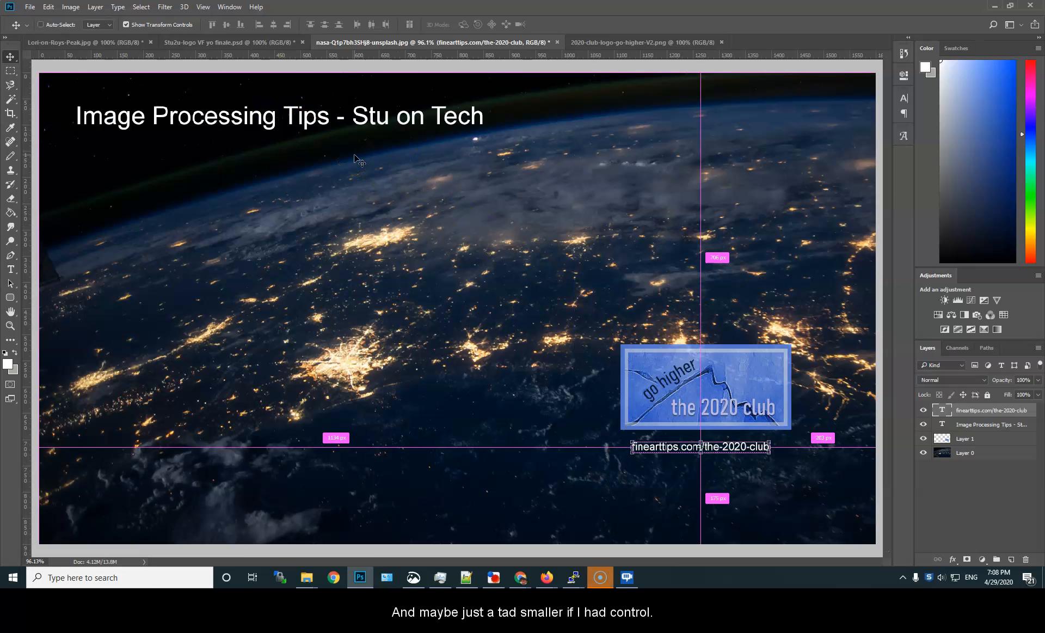
pyautogui.hotkey('ctrl', '-')
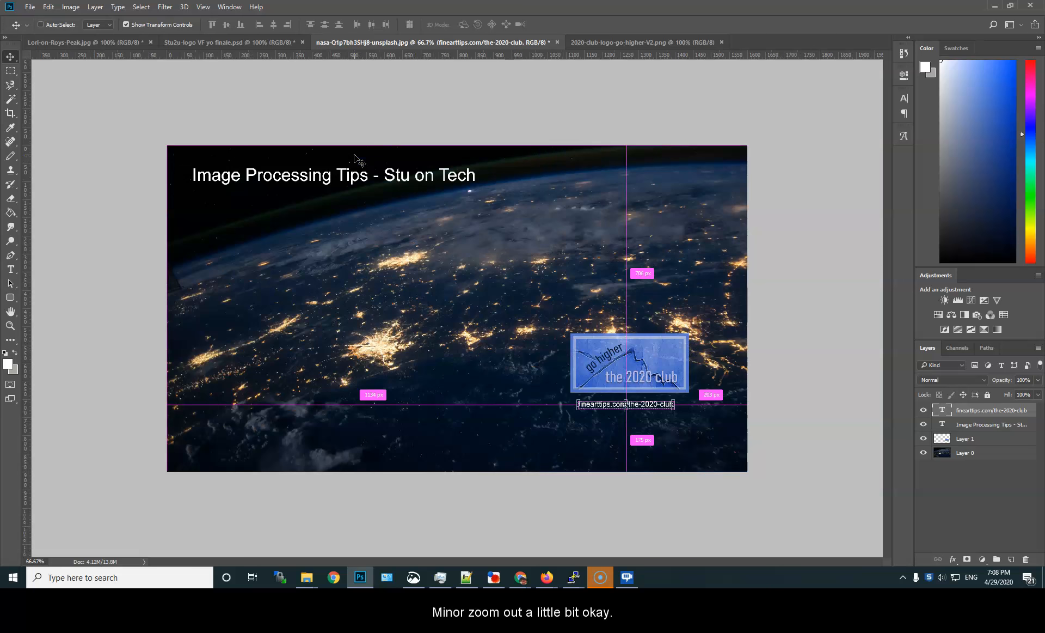
pyautogui.click(645, 377)
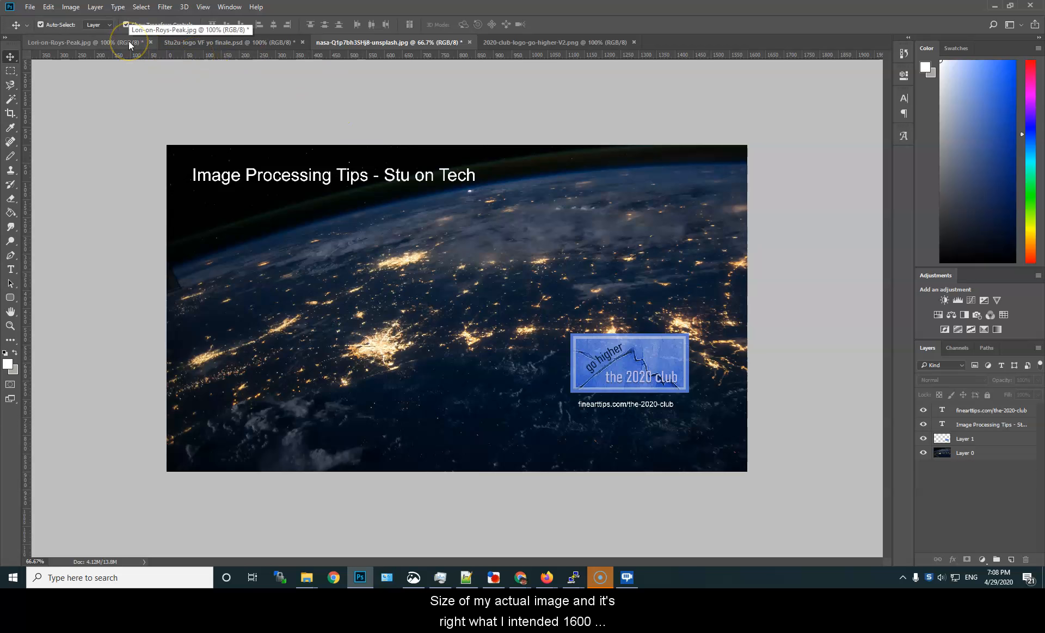
pyautogui.hotkey('ctrl', 'alt', 'i')
pyautogui.moveTo(542, 206); pyautogui.dragTo(546, 212)
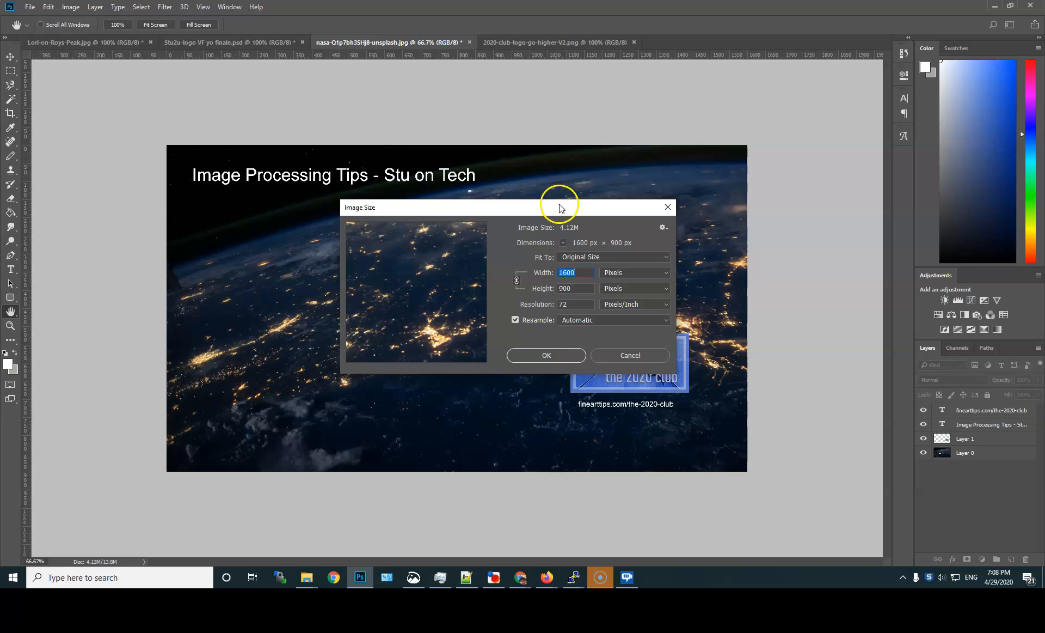
pyautogui.moveTo(568, 207); pyautogui.dragTo(0, 130)
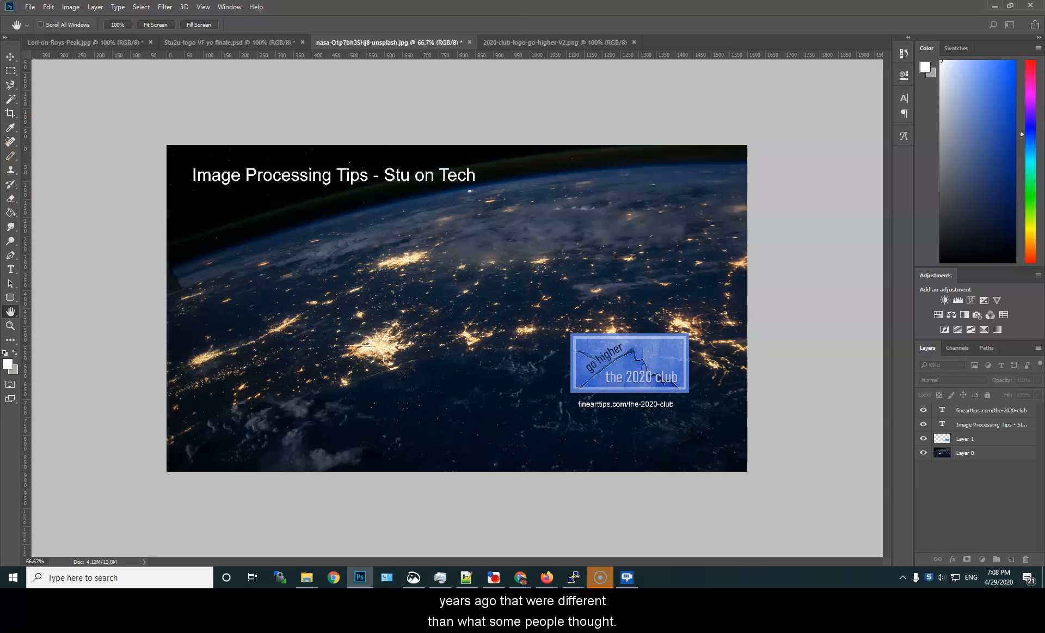
# - Move the web address text and the 2020 club logo into the image's lower-right corner and remove the title text
pyautogui.press('v')
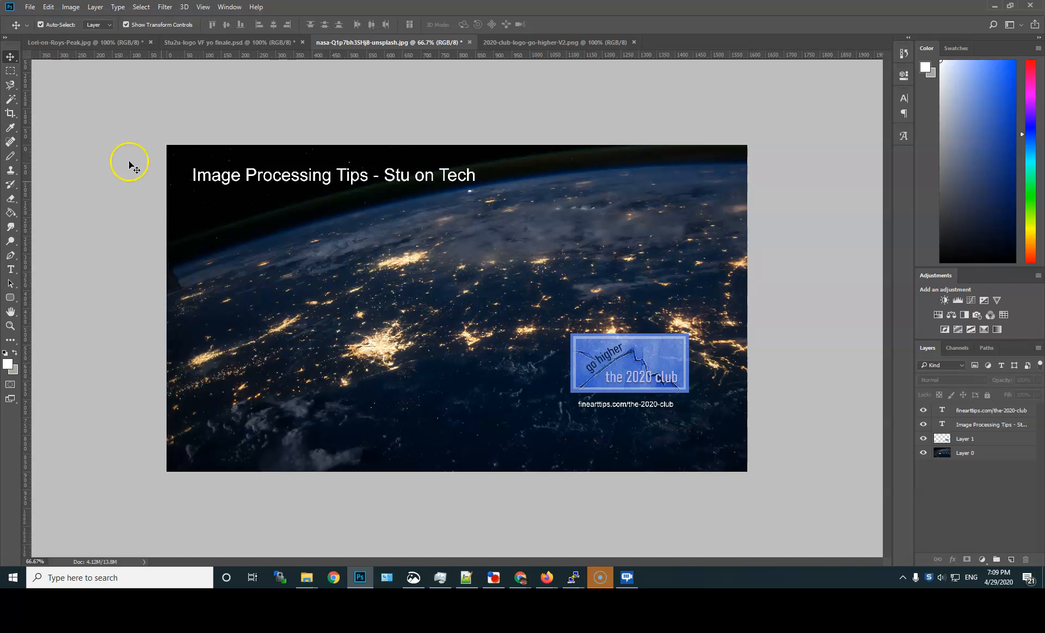
pyautogui.click(648, 405)
pyautogui.moveTo(648, 407); pyautogui.dragTo(684, 458)
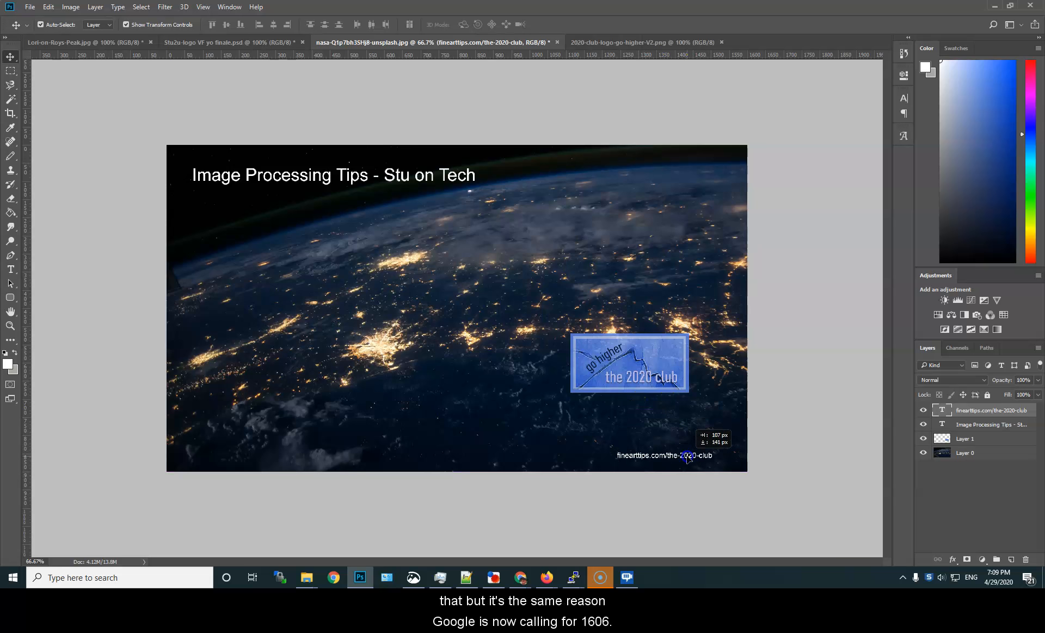
pyautogui.click(641, 349)
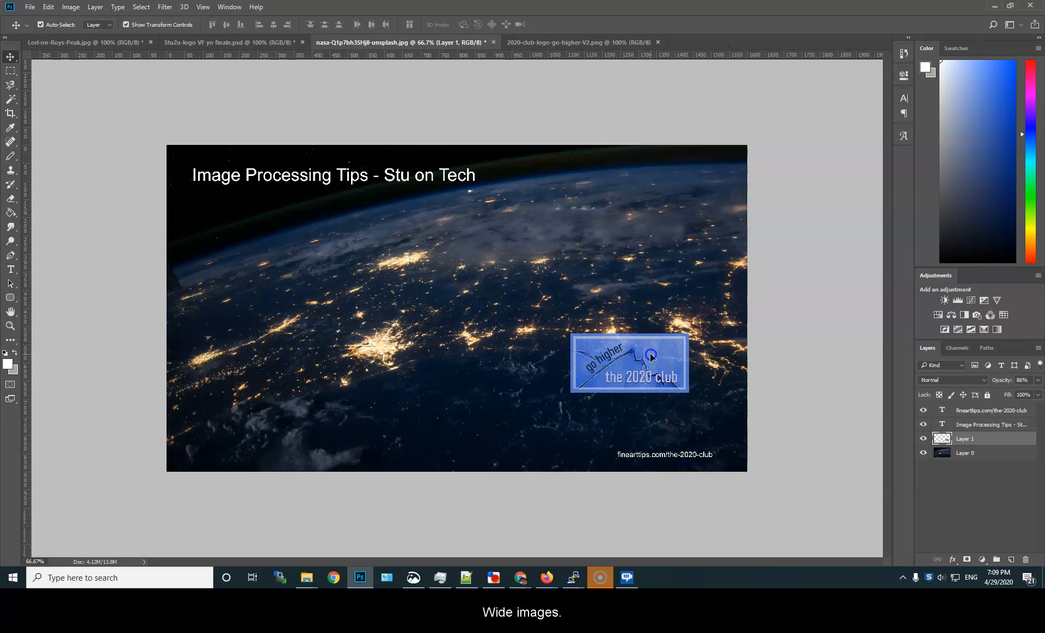
pyautogui.moveTo(651, 357); pyautogui.dragTo(683, 378)
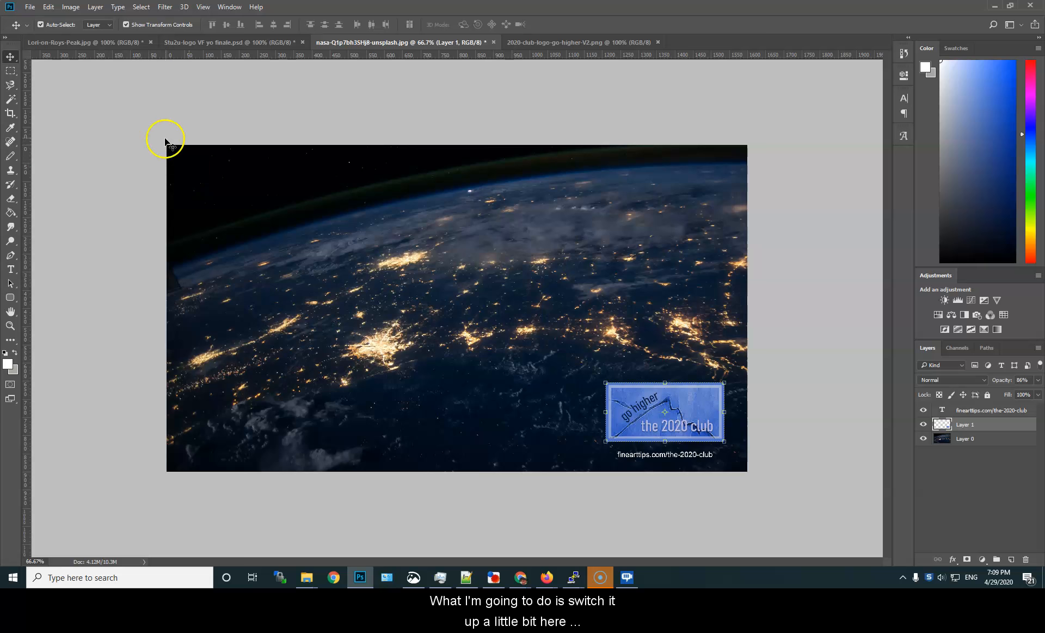
# - Crop the Stu2u.com logo to a landscape rectangle and duplicate its layer into the nasa unsplash image
pyautogui.click(212, 43)
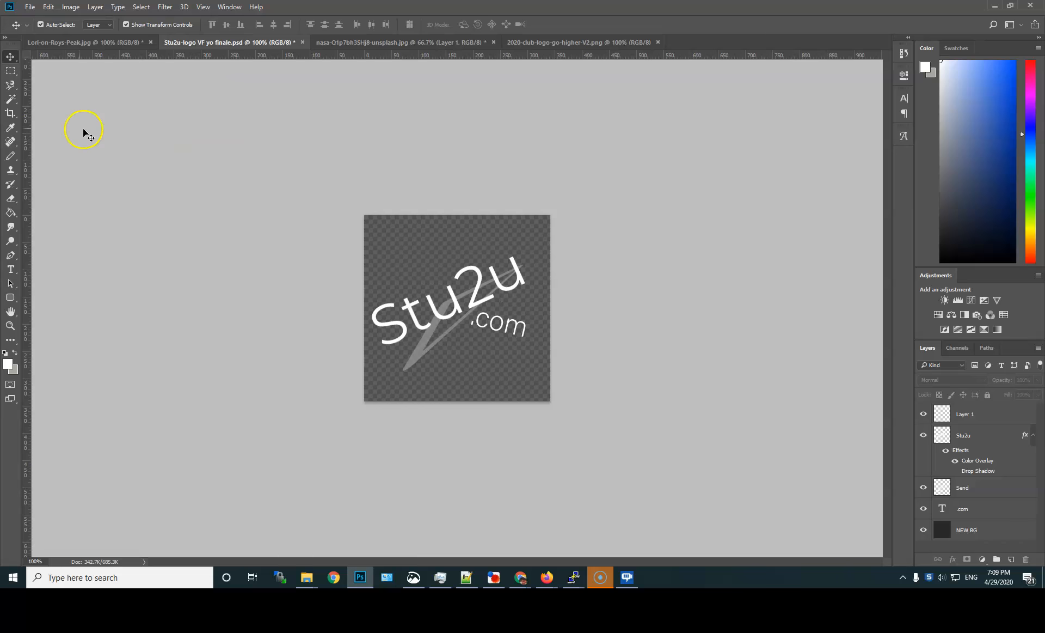
pyautogui.click(10, 71)
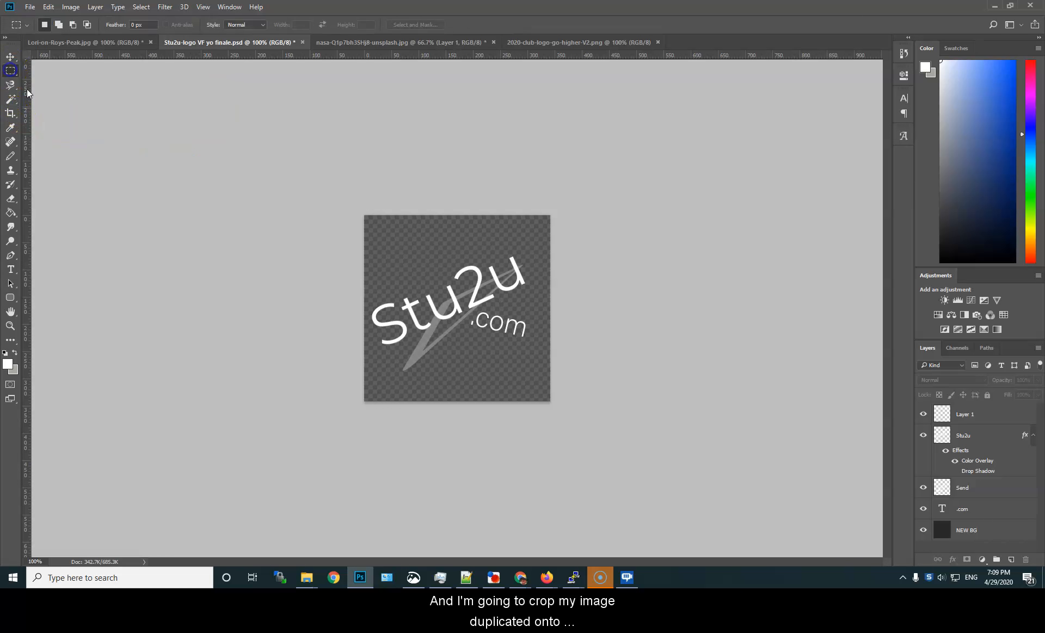
pyautogui.rightClick(973, 413)
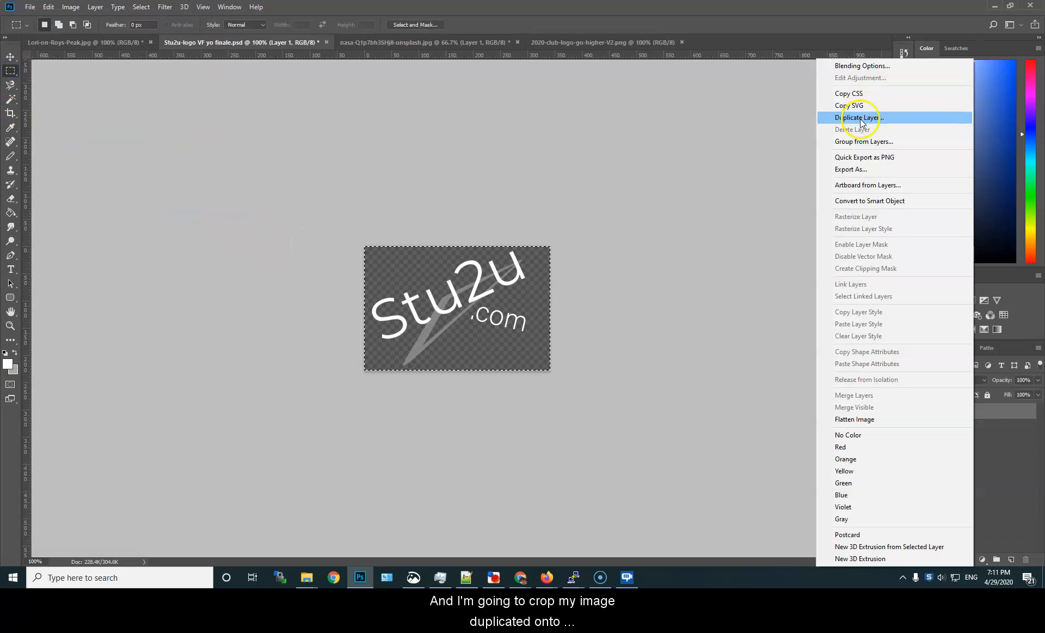
pyautogui.press('Escape')
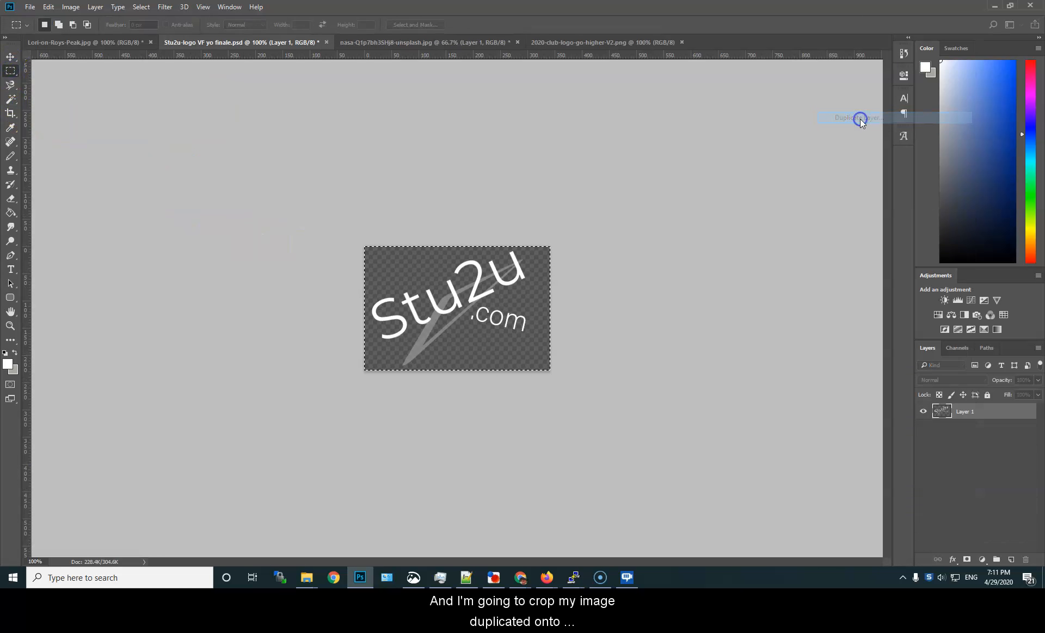
pyautogui.click(436, 42)
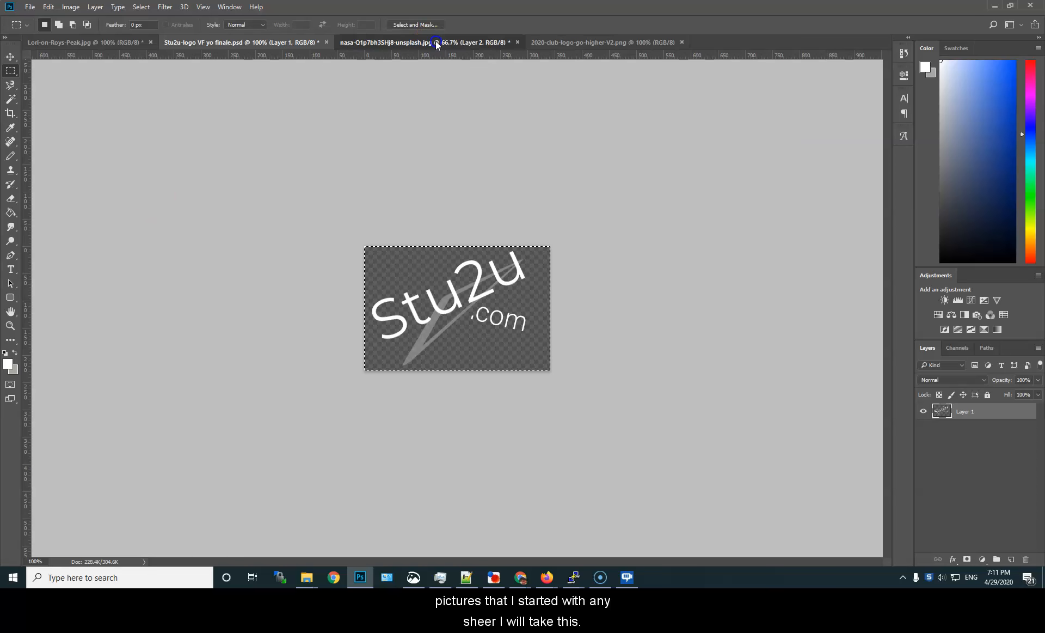
# - Scale the Stu2u.com logo to about 68% and place it in the image's lower-left corner
pyautogui.press('v')
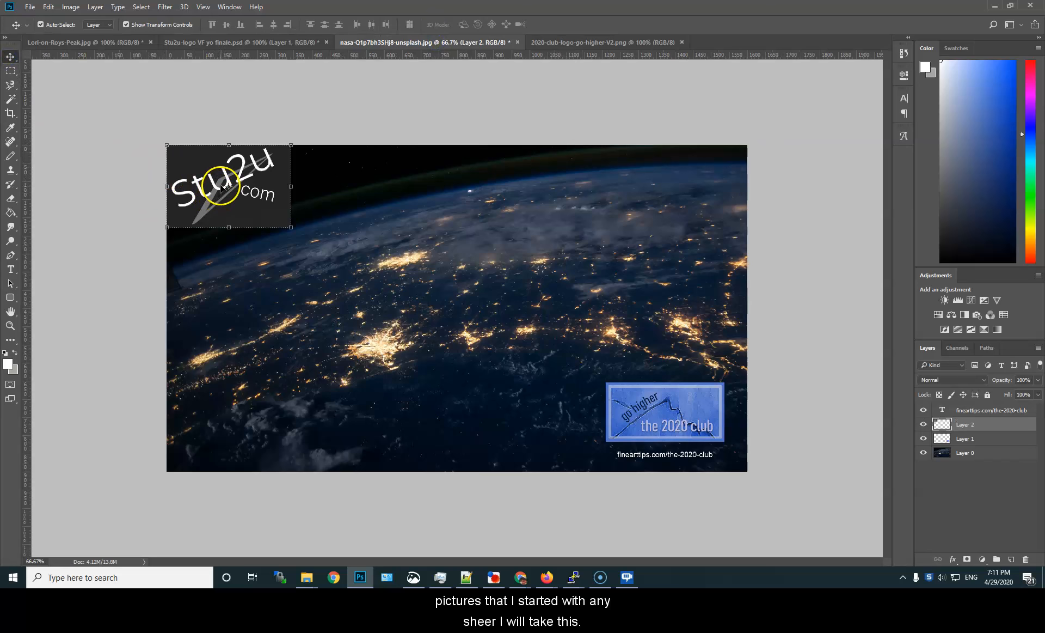
pyautogui.moveTo(216, 194); pyautogui.dragTo(414, 415)
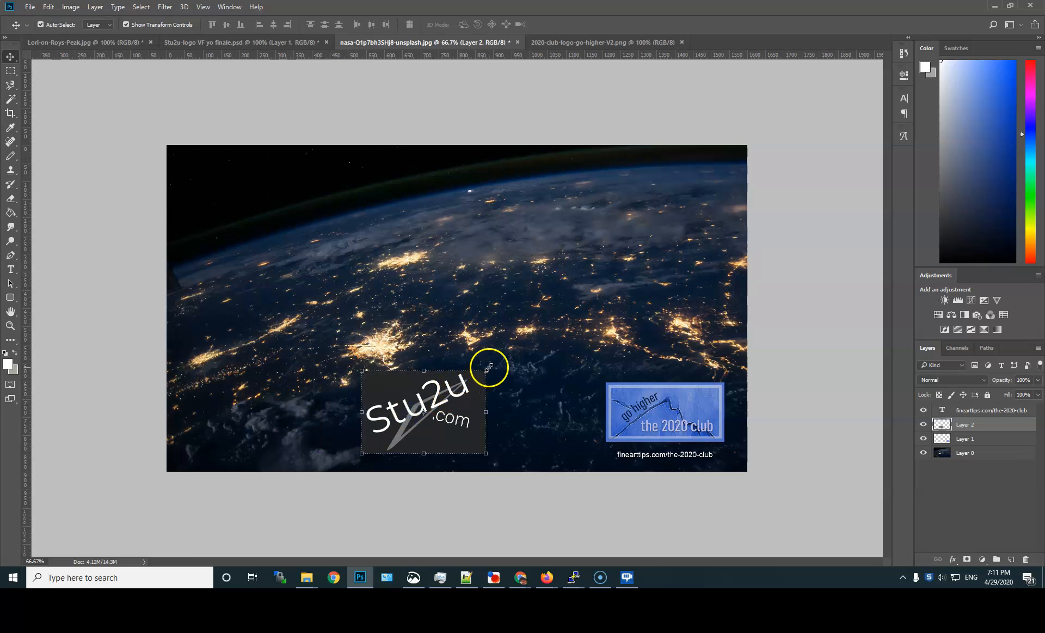
pyautogui.moveTo(485, 369); pyautogui.dragTo(444, 403)
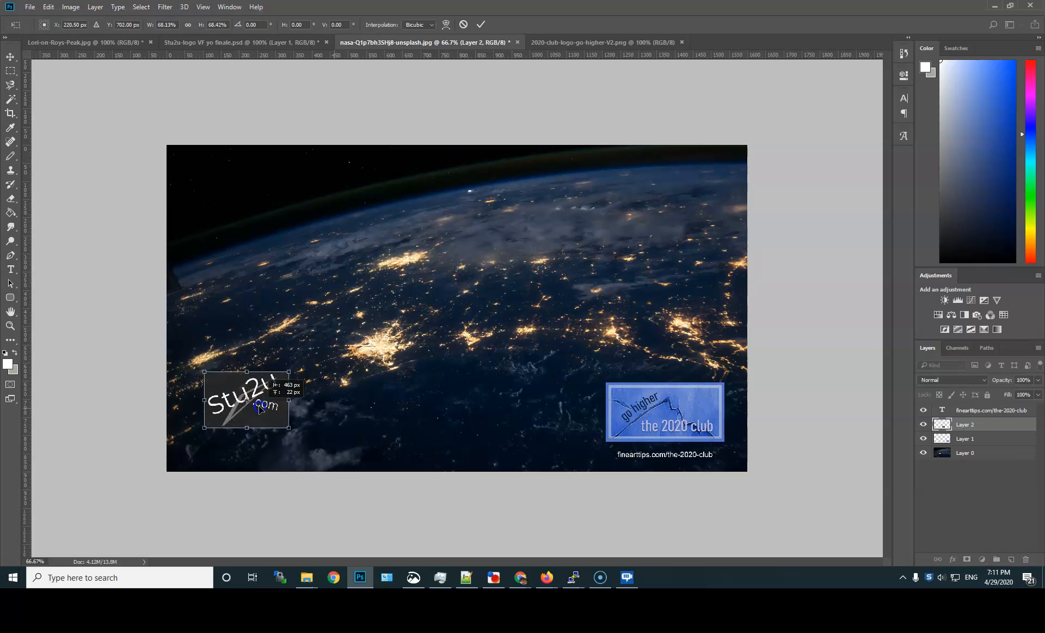
pyautogui.moveTo(260, 407); pyautogui.dragTo(246, 435)
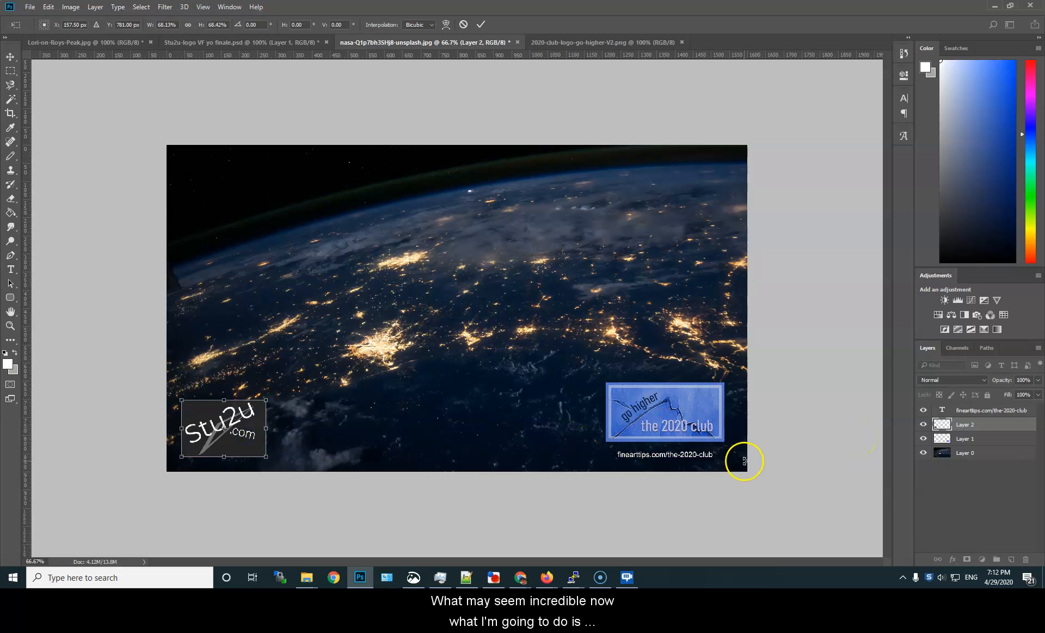
pyautogui.press('Return')
pyautogui.click(105, 359)
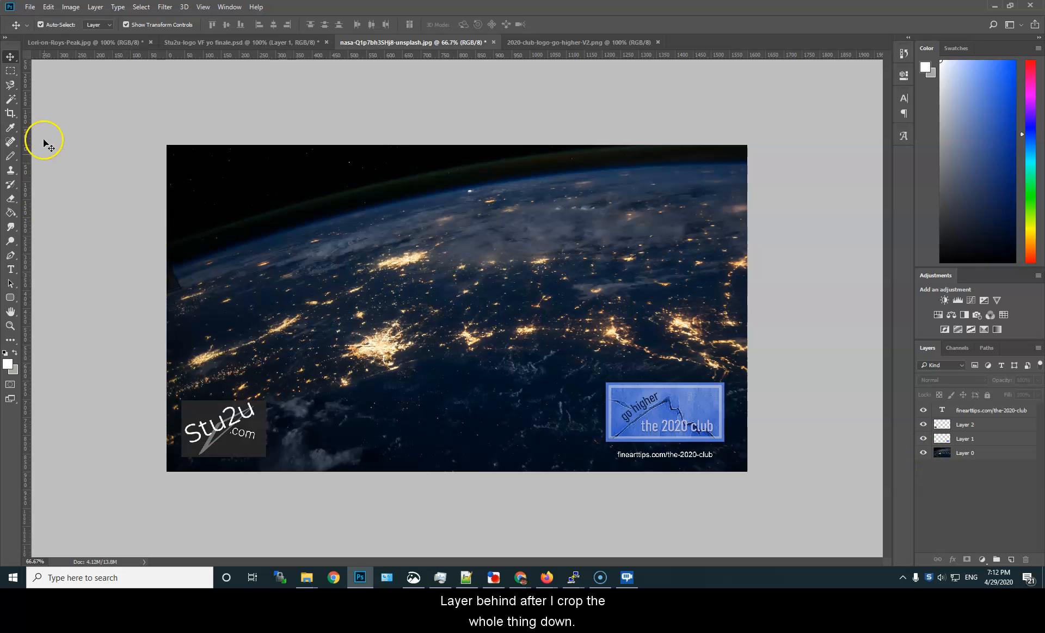
# - Crop the image to a full-width strip about 270 px high along its lower edge, keeping both logos
pyautogui.click(10, 70)
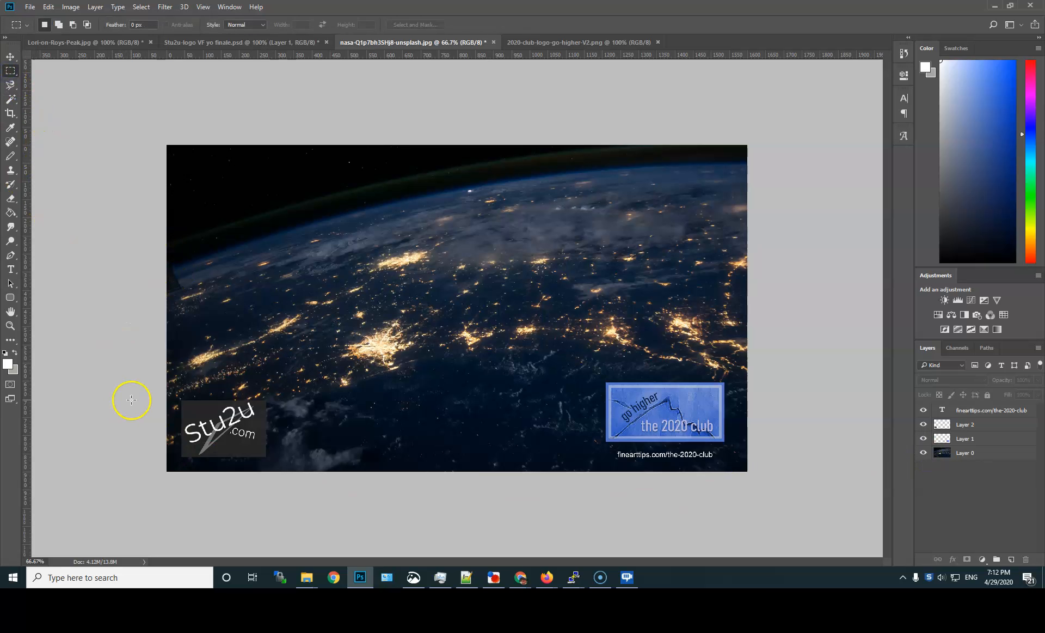
pyautogui.moveTo(144, 373); pyautogui.dragTo(830, 450)
pyautogui.click(70, 7)
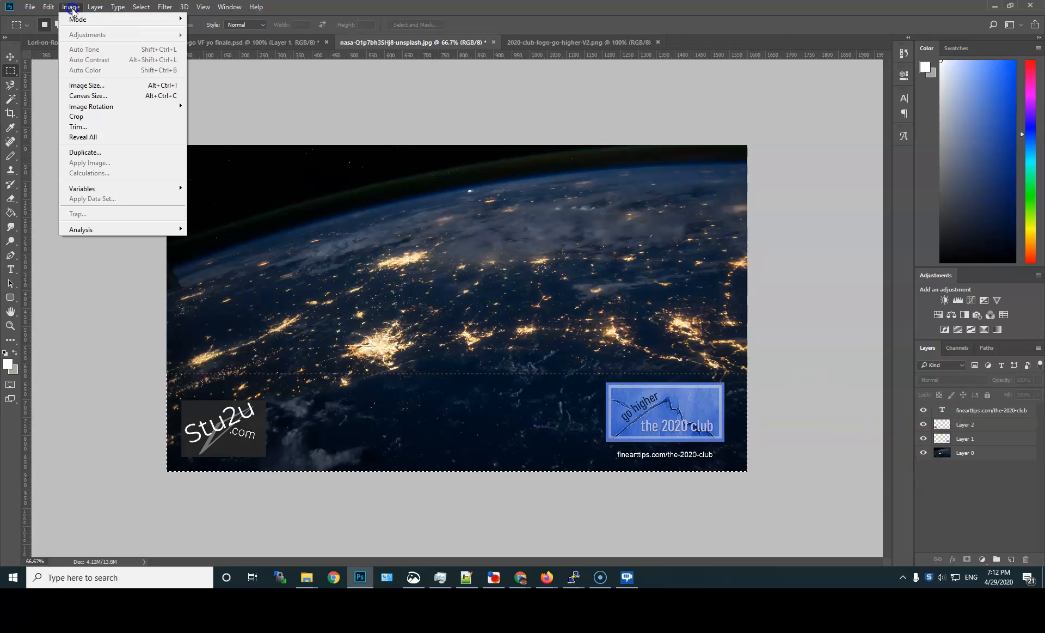
pyautogui.click(76, 116)
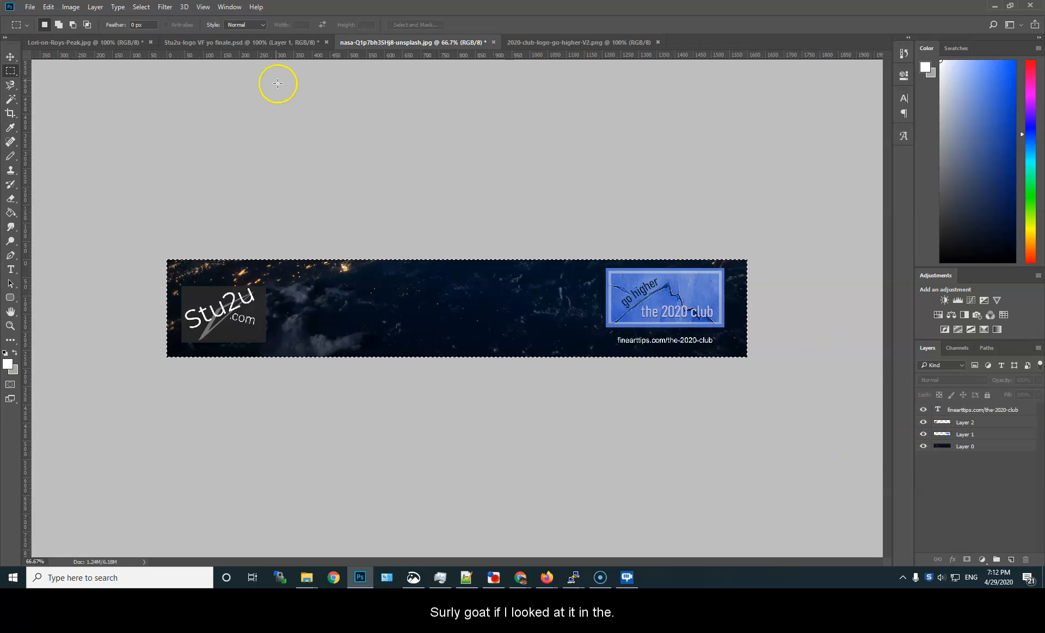
# - Hide the night-sky background layer, Layer 0, so only the logos and web address remain on transparency
pyautogui.click(202, 7)
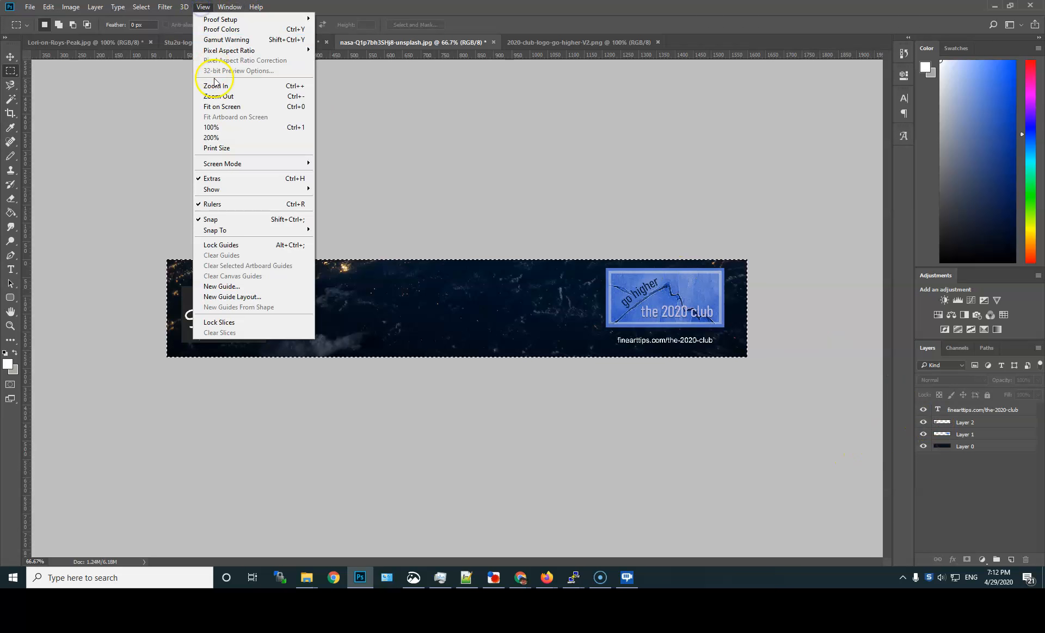
pyautogui.click(216, 127)
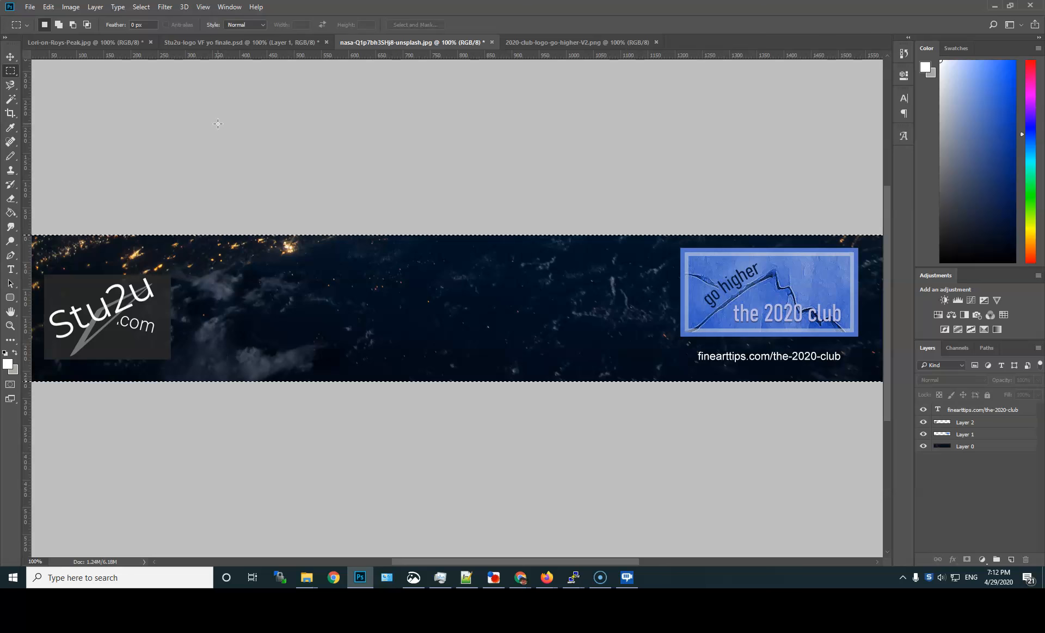
pyautogui.click(924, 446)
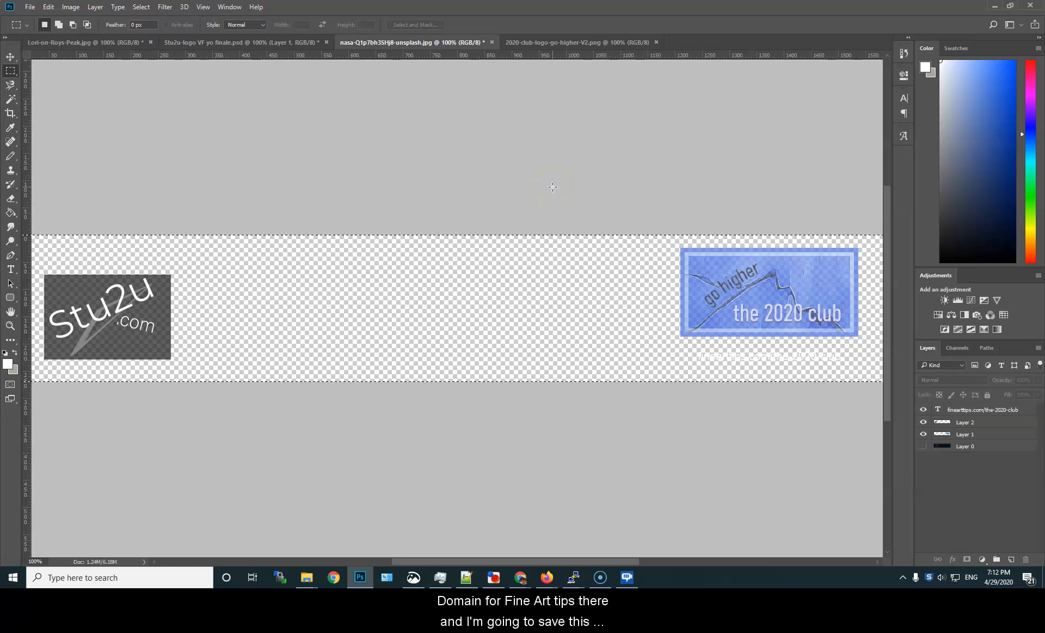
# - Export the logo strip for web as a PNG-24 with transparency, saving it in the 2020 Club Build folder
pyautogui.click(30, 8)
pyautogui.moveTo(149, 153)
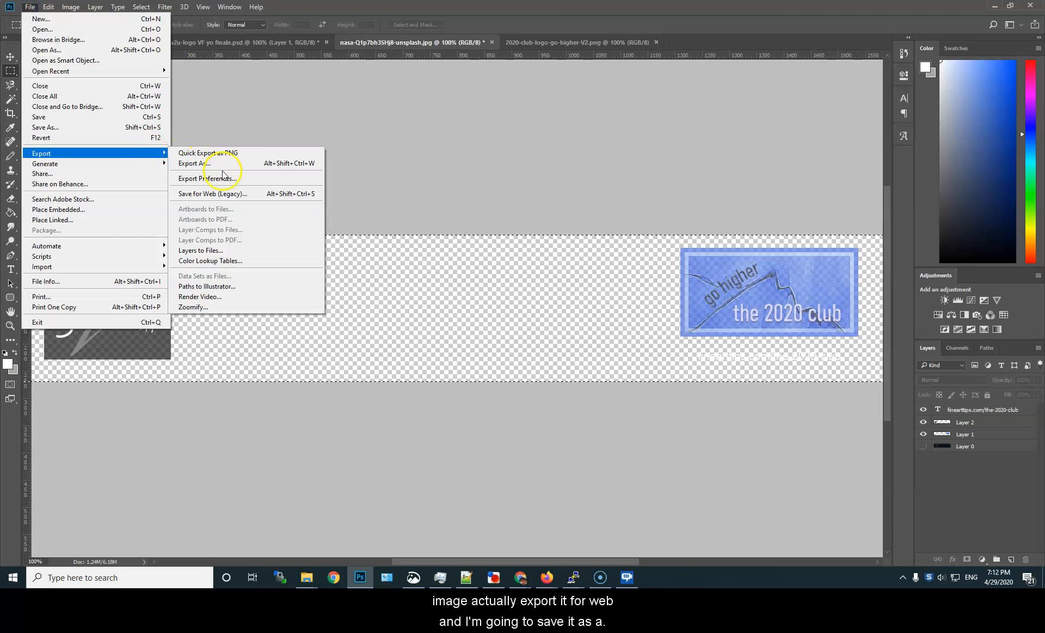
pyautogui.click(224, 193)
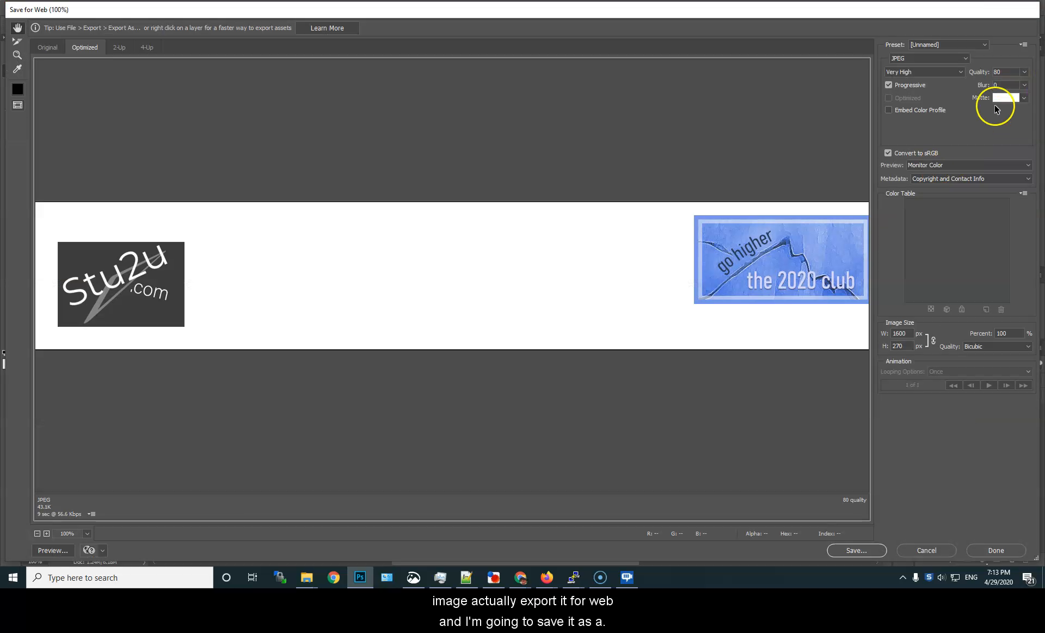
pyautogui.click(961, 59)
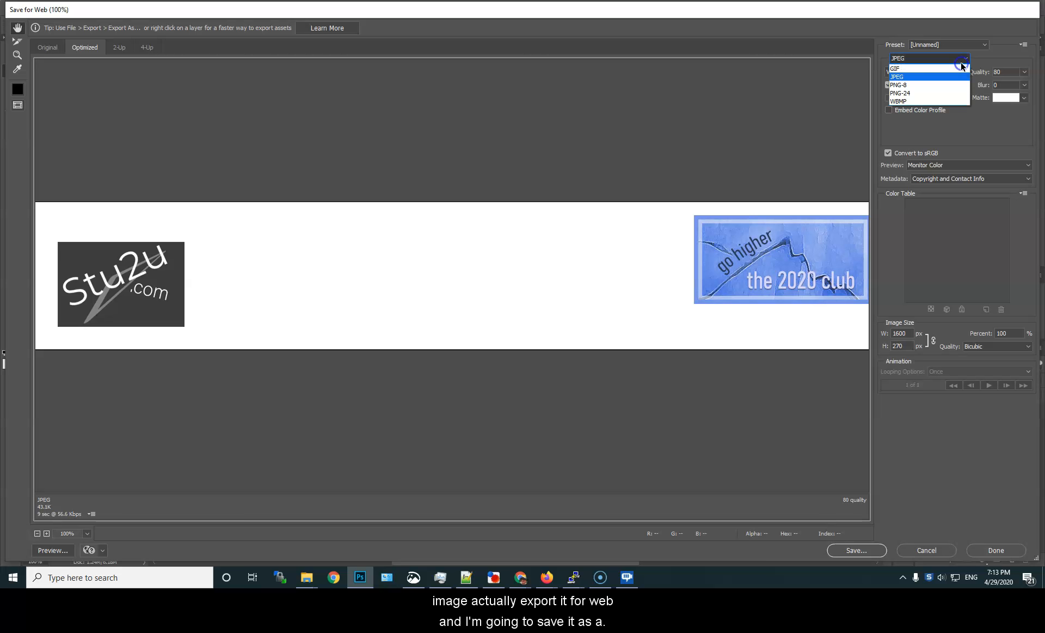
pyautogui.click(950, 97)
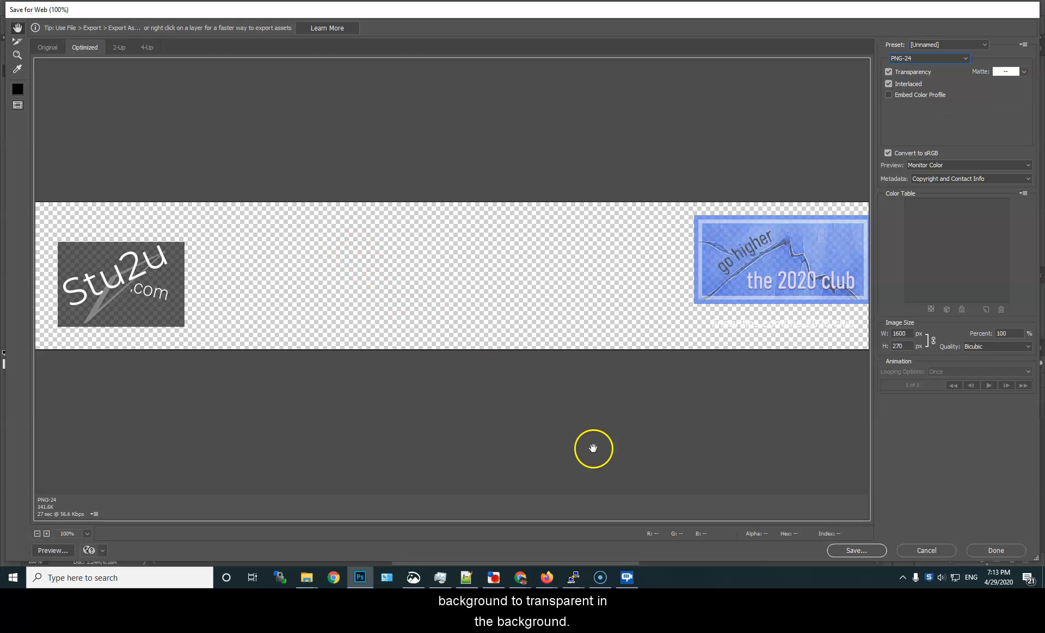
pyautogui.click(874, 553)
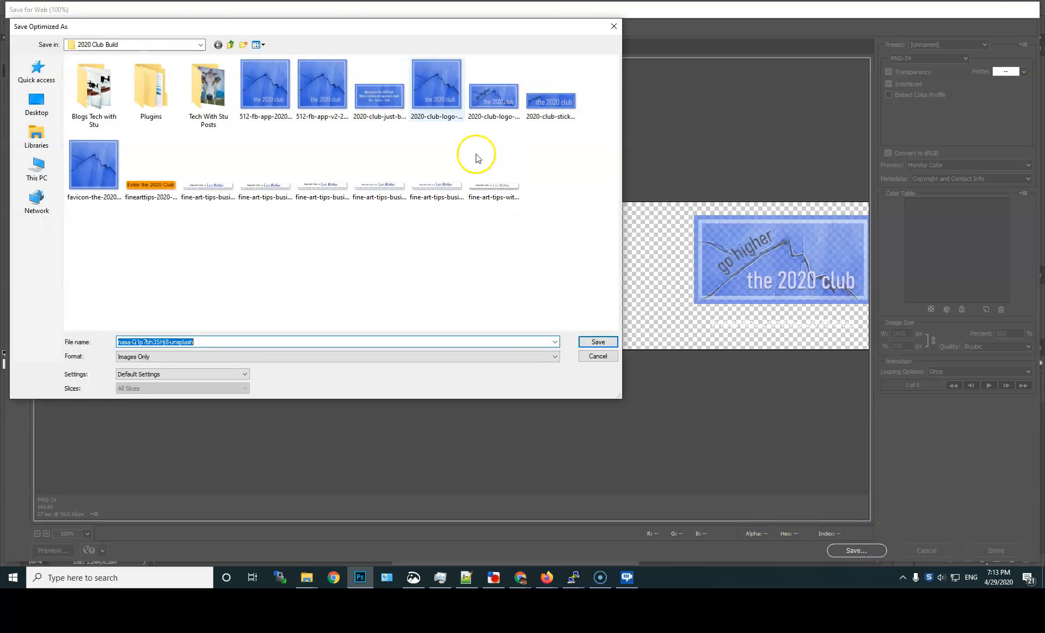
pyautogui.moveTo(416, 29); pyautogui.dragTo(0, 109)
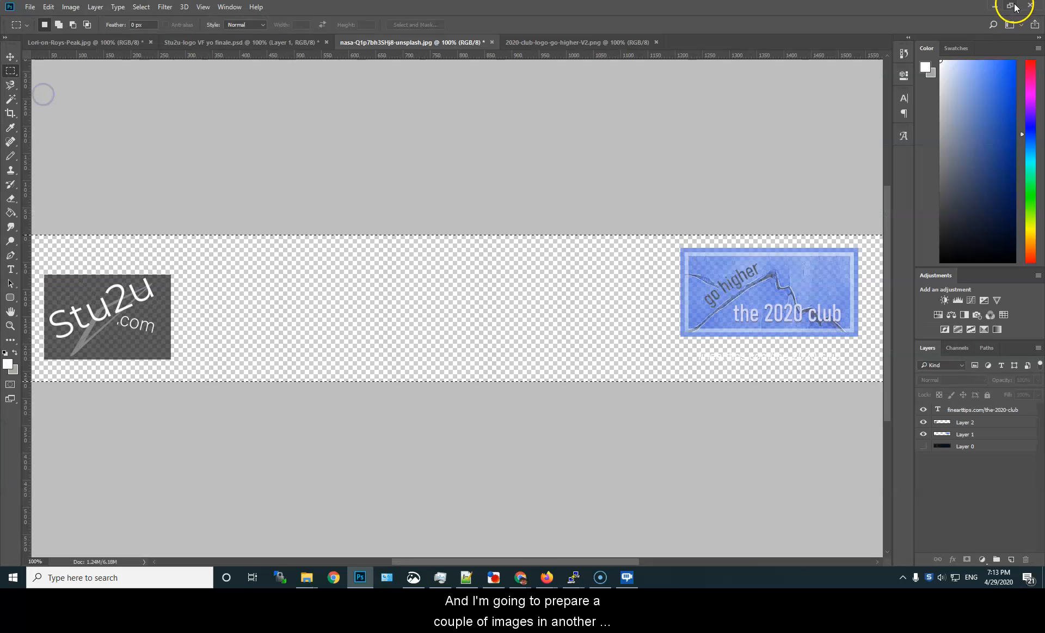
# - Restore the maximized editor window to a smaller size over the desktop
pyautogui.click(1010, 10)
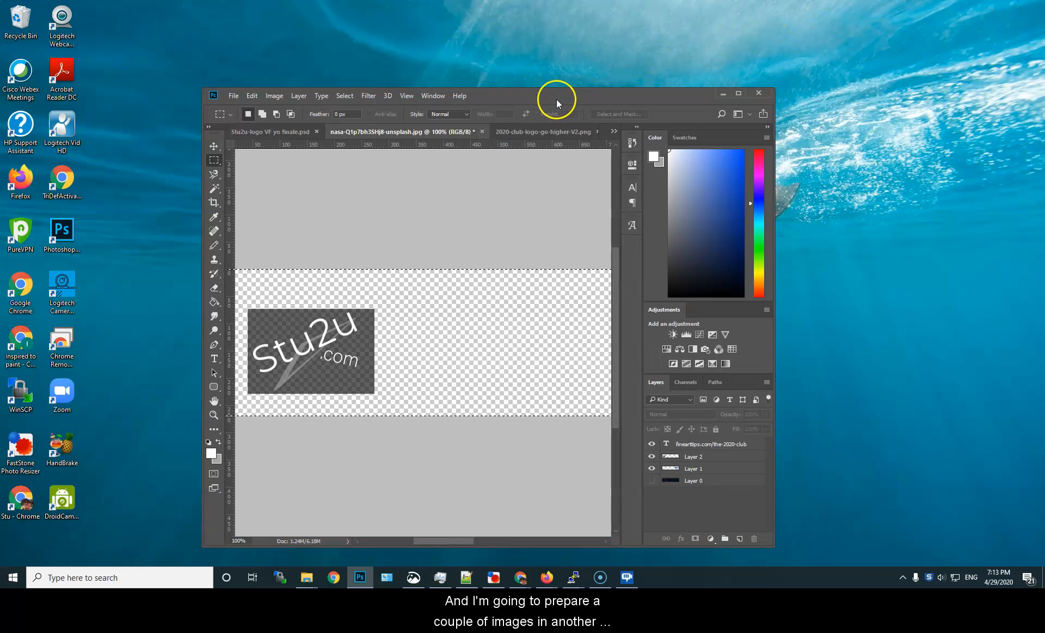
# - Move the Photoshop window off the desktop and bring the FastStone Photo Resizer window into view
pyautogui.moveTo(555, 102); pyautogui.dragTo(1044, 109)
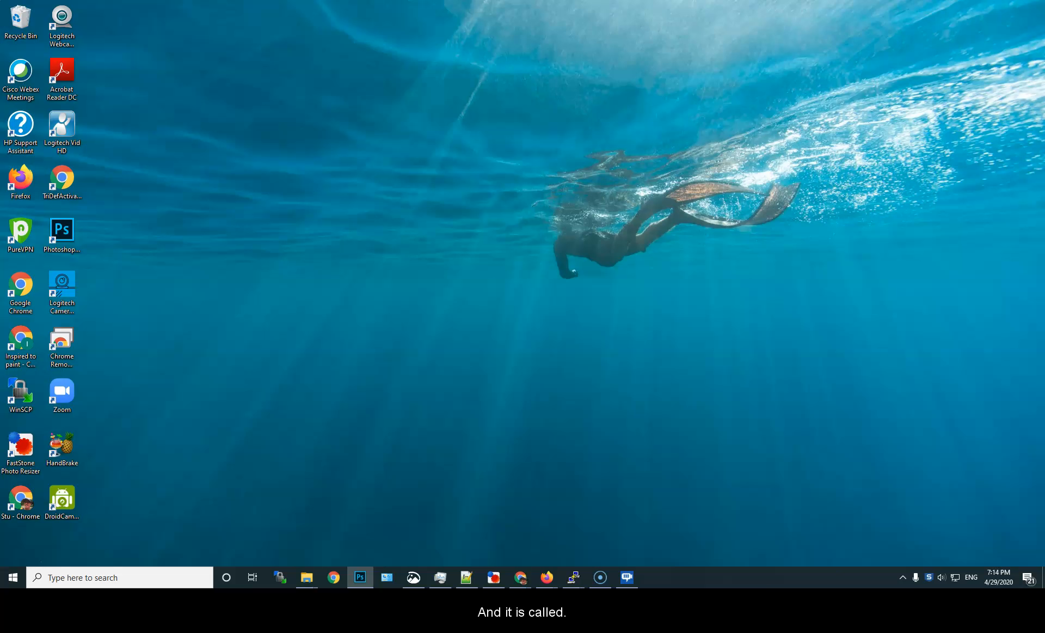
pyautogui.hotkey('alt', 'Tab')
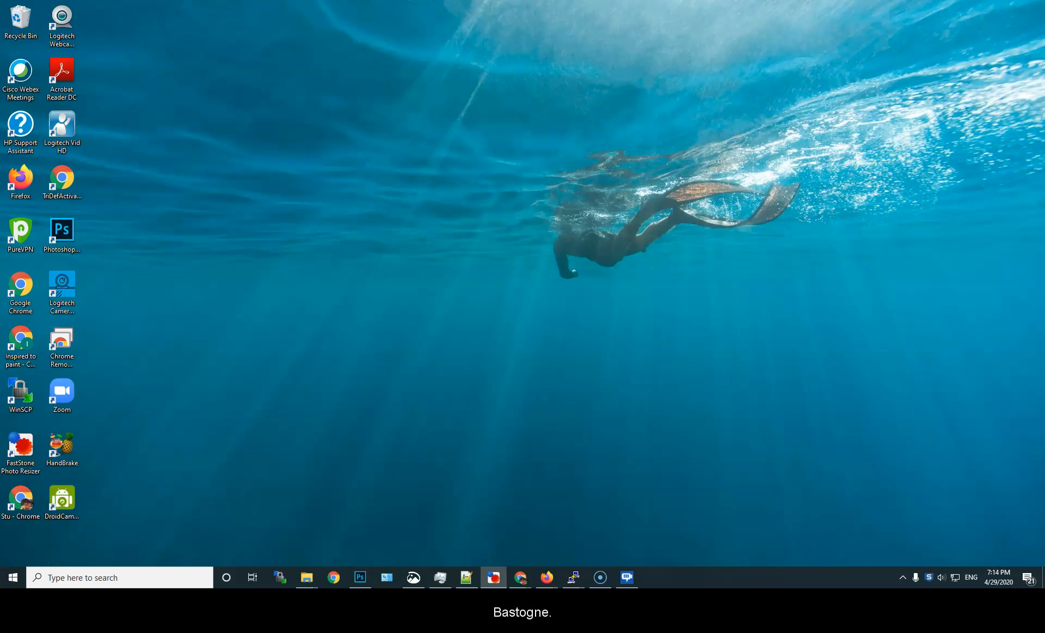
pyautogui.moveTo(0, 59); pyautogui.dragTo(532, 65)
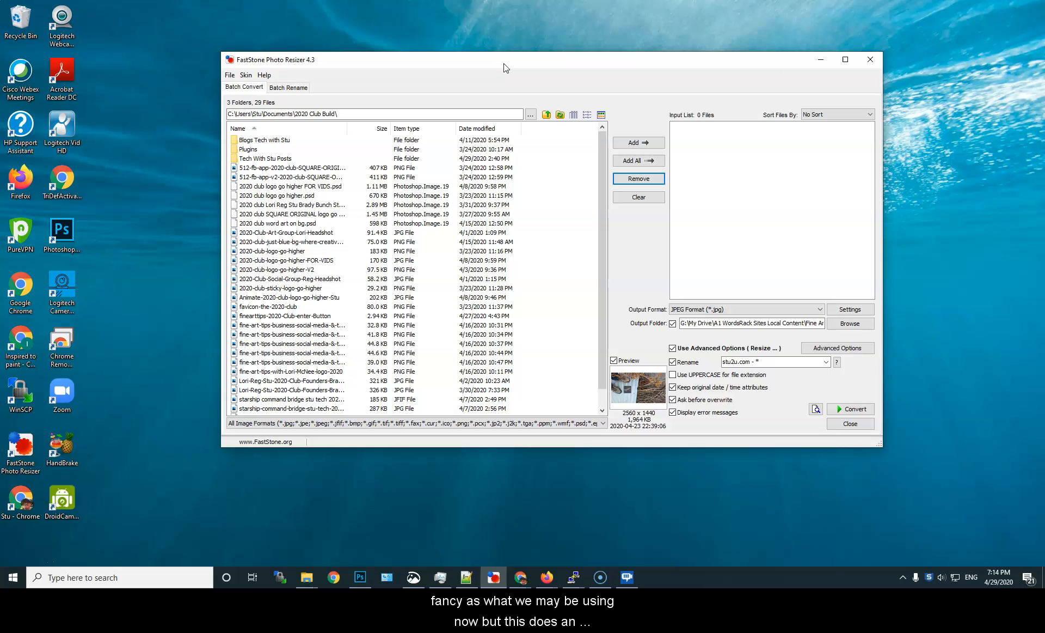
# - Open the Batching your Photos folder inside Tech With Stu Posts as the source folder
pyautogui.click(647, 163)
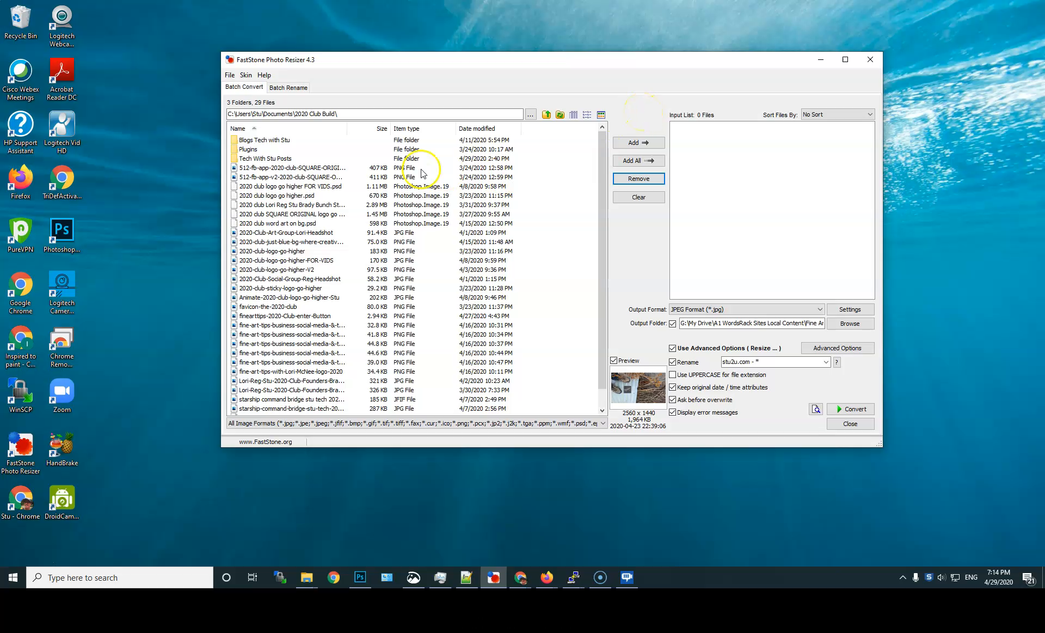
pyautogui.click(277, 158)
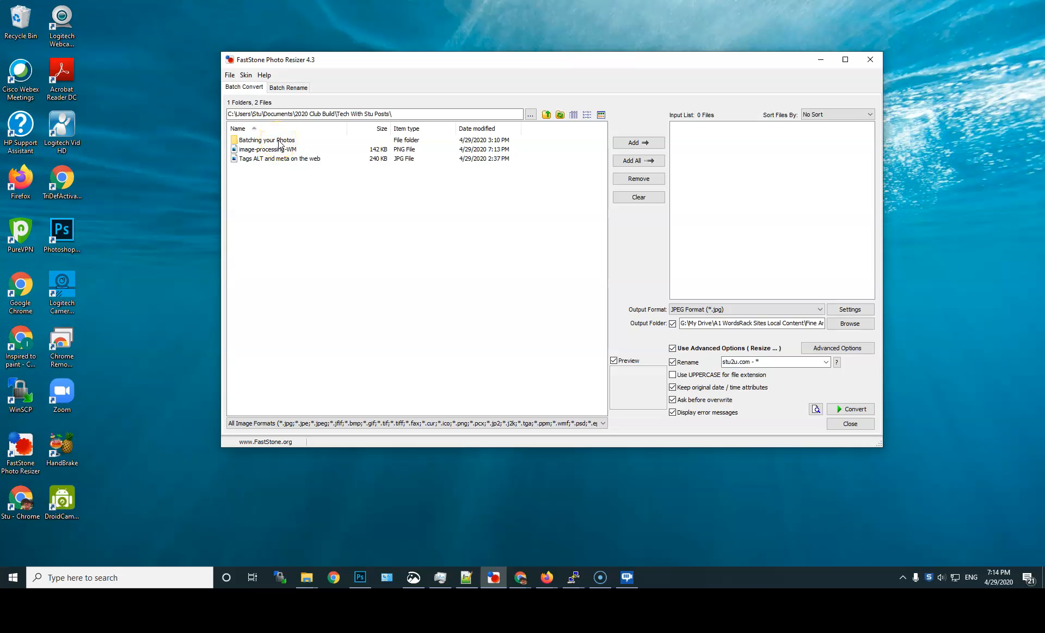
pyautogui.doubleClick(279, 141)
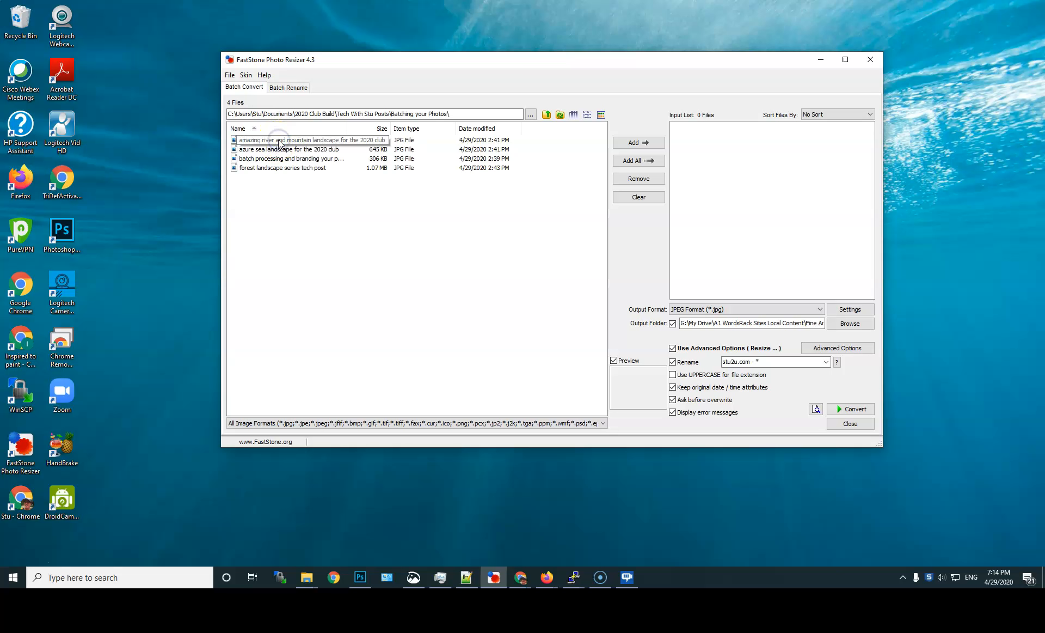
# - Preview the images in the Batching your Photos folder one by one to check their content and pixel dimensions
pyautogui.click(324, 141)
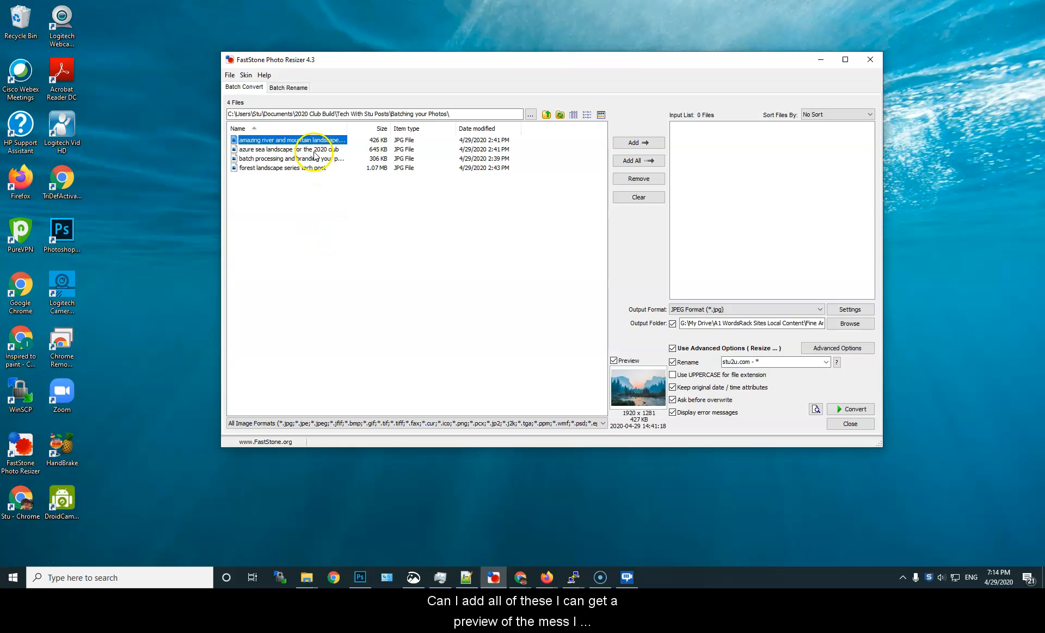
pyautogui.click(314, 150)
pyautogui.click(315, 158)
pyautogui.click(313, 167)
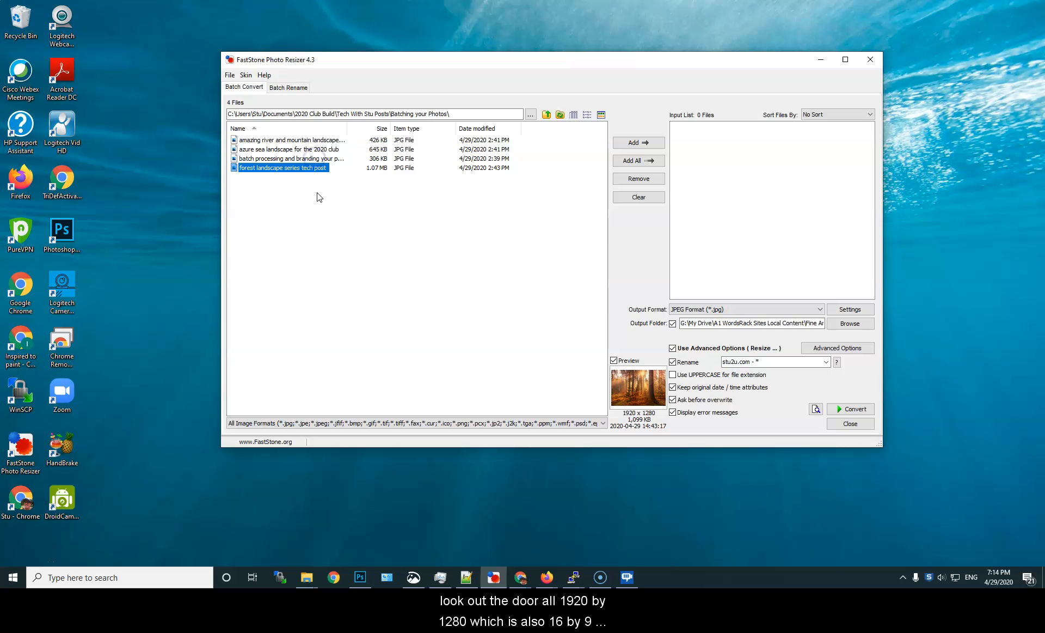
pyautogui.click(311, 159)
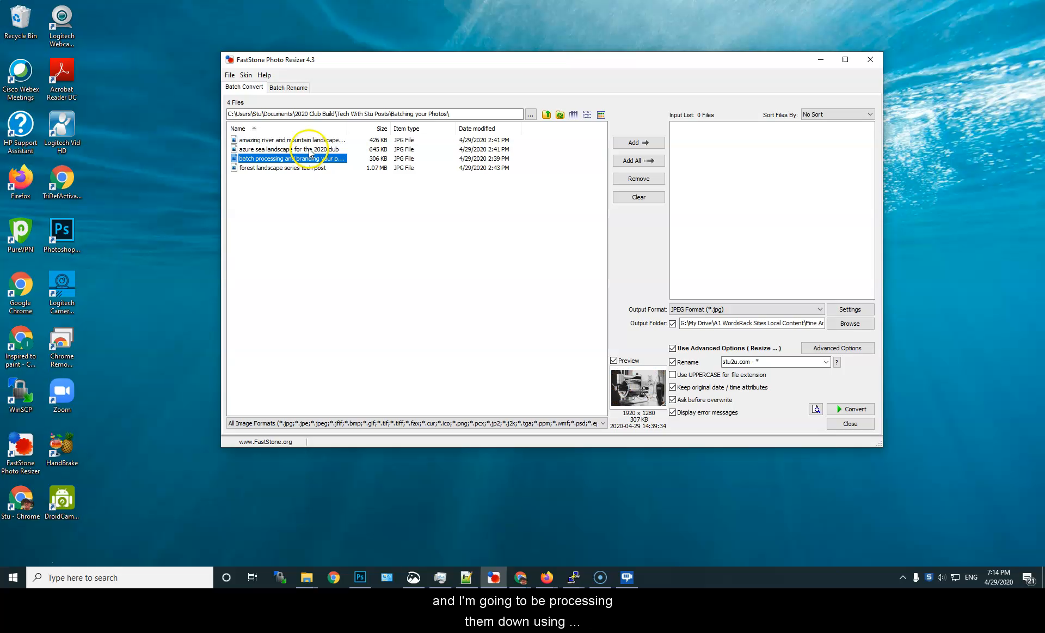
pyautogui.click(310, 149)
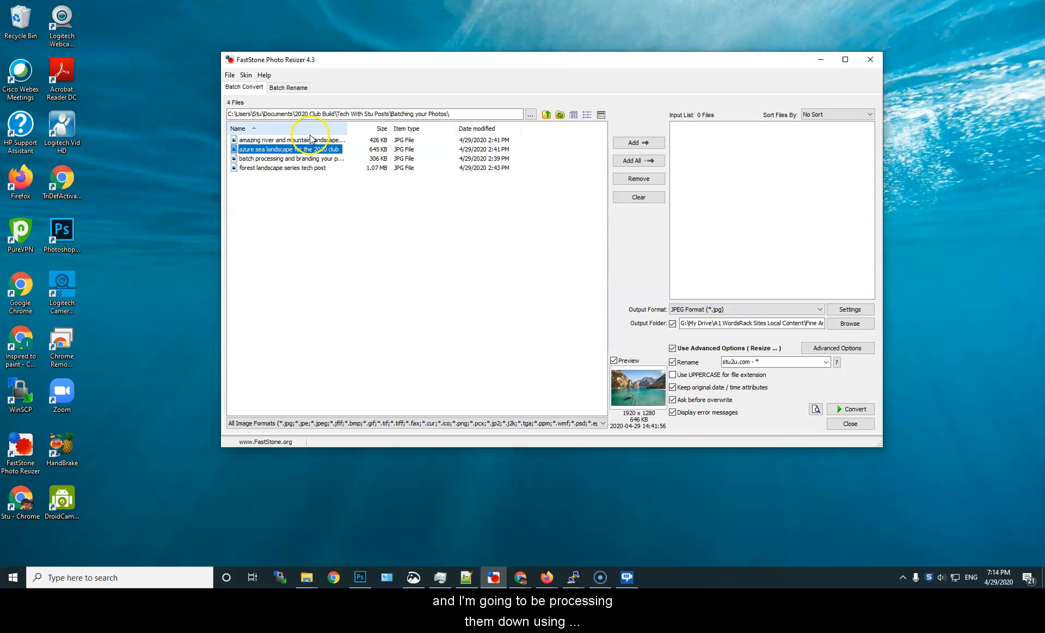
# - Select all four JPG images in the source folder and add them to the batch input list
pyautogui.click(312, 140)
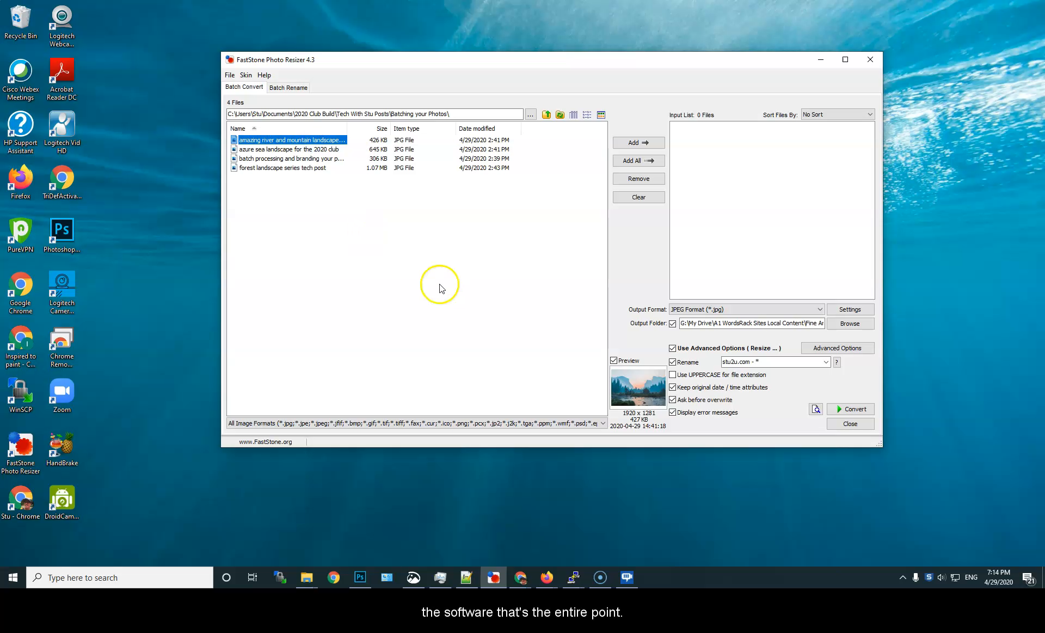
pyautogui.keyDown('shift'); pyautogui.click(322, 169); pyautogui.keyUp('shift')
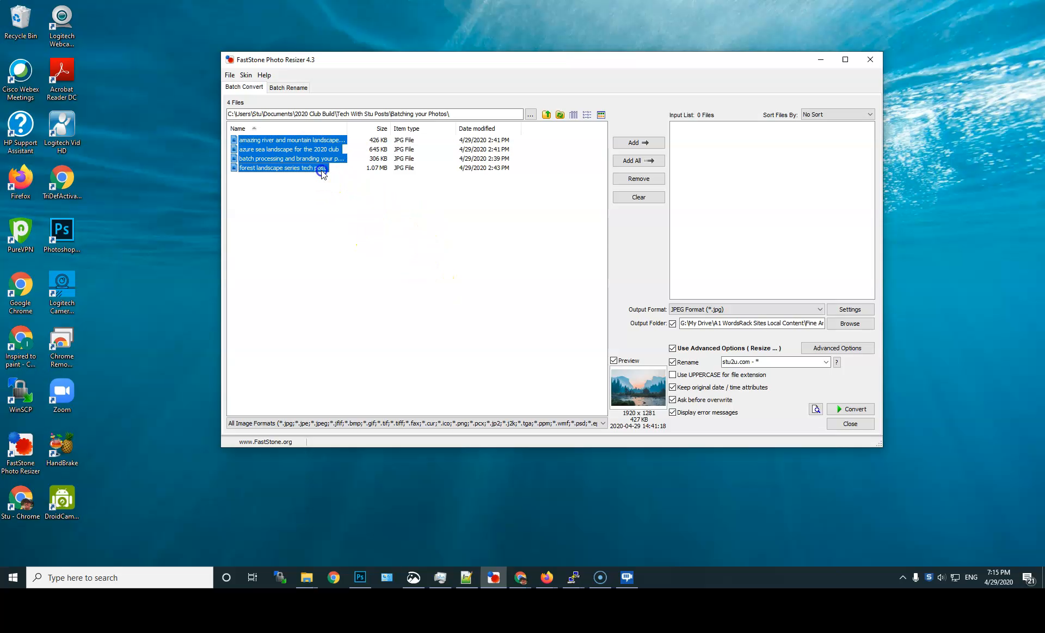
pyautogui.click(633, 162)
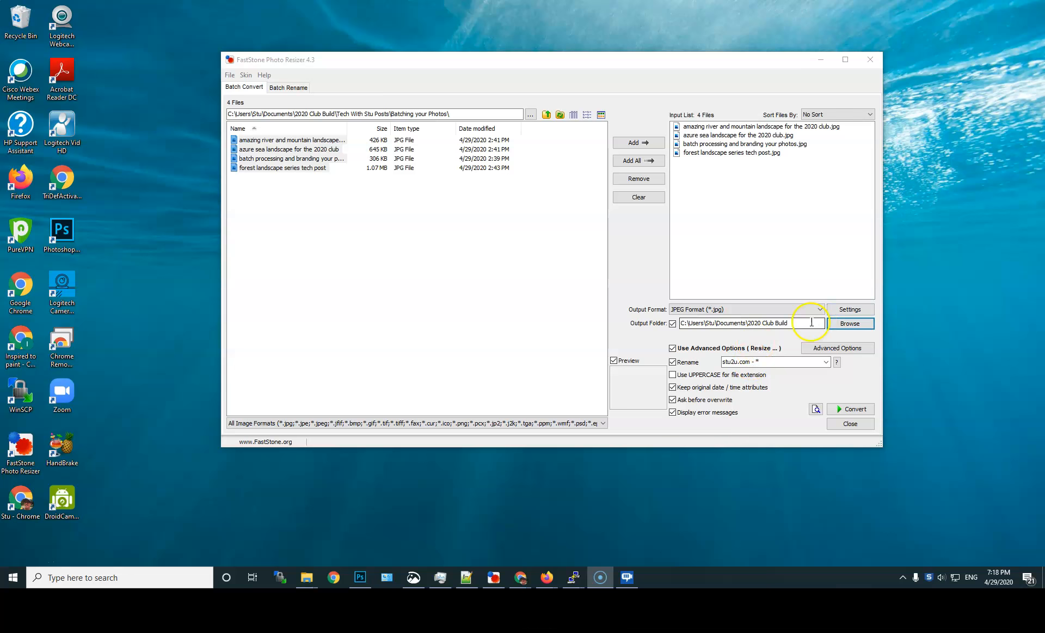
# - Set the output folder to Output within 2020 Club Build's Tech With Stu Posts folder
pyautogui.click(856, 325)
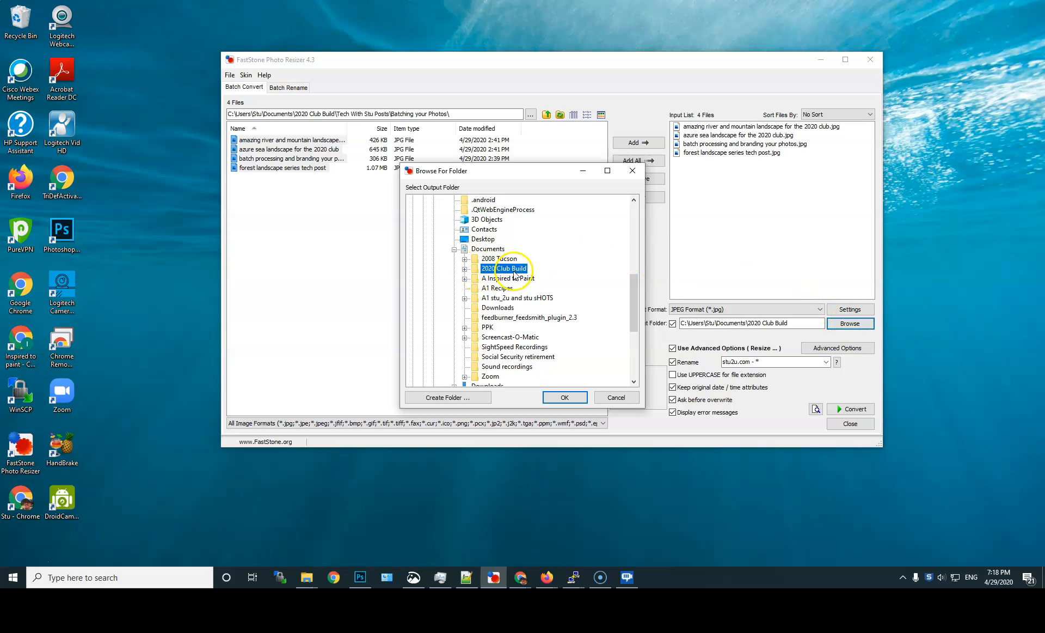
pyautogui.click(465, 268)
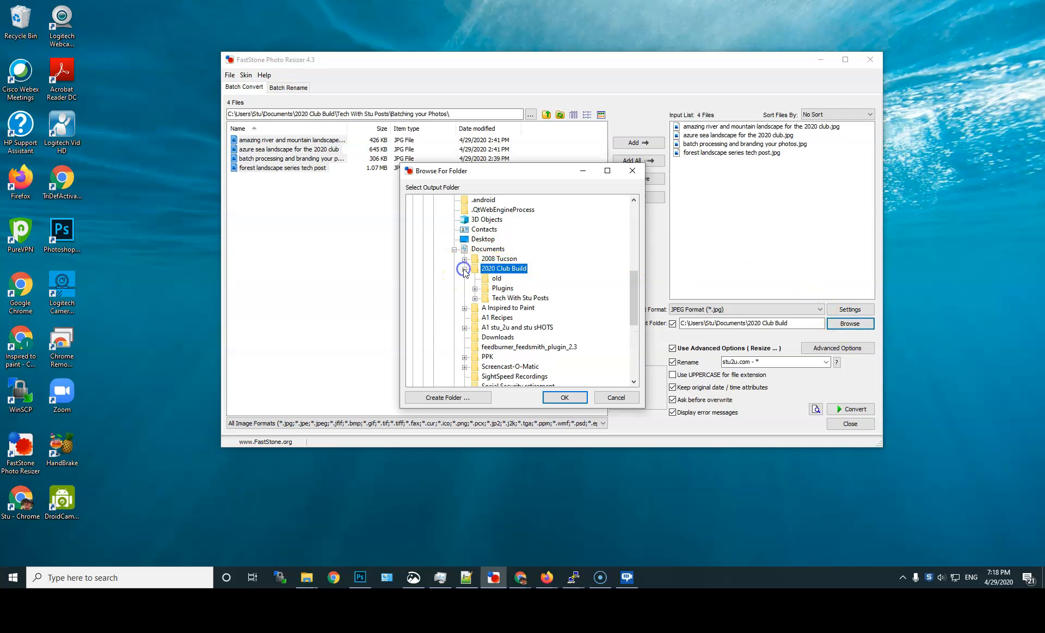
pyautogui.click(474, 298)
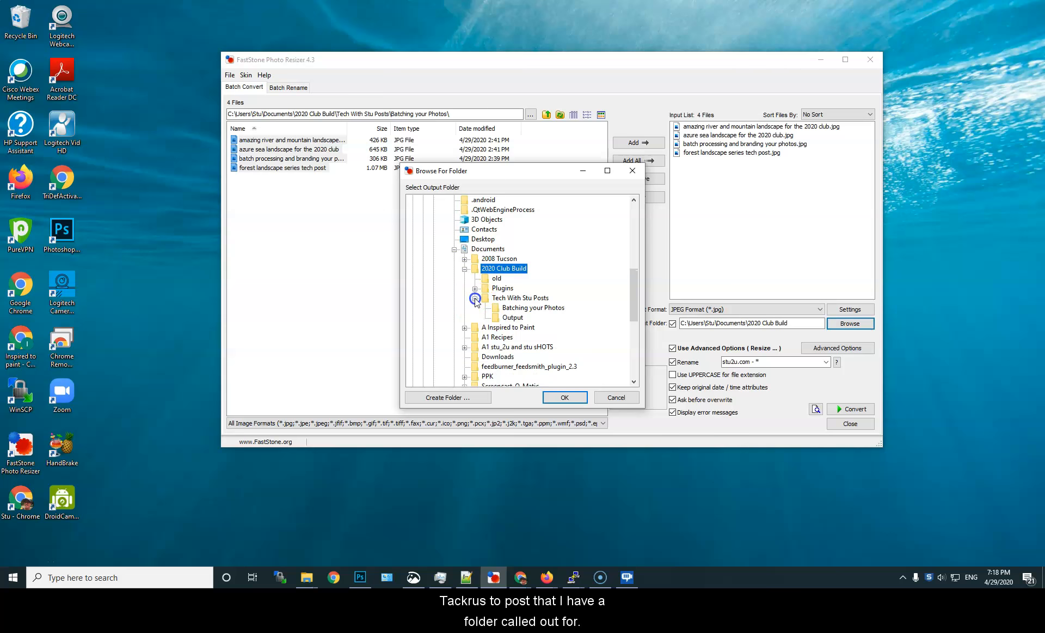
pyautogui.click(512, 318)
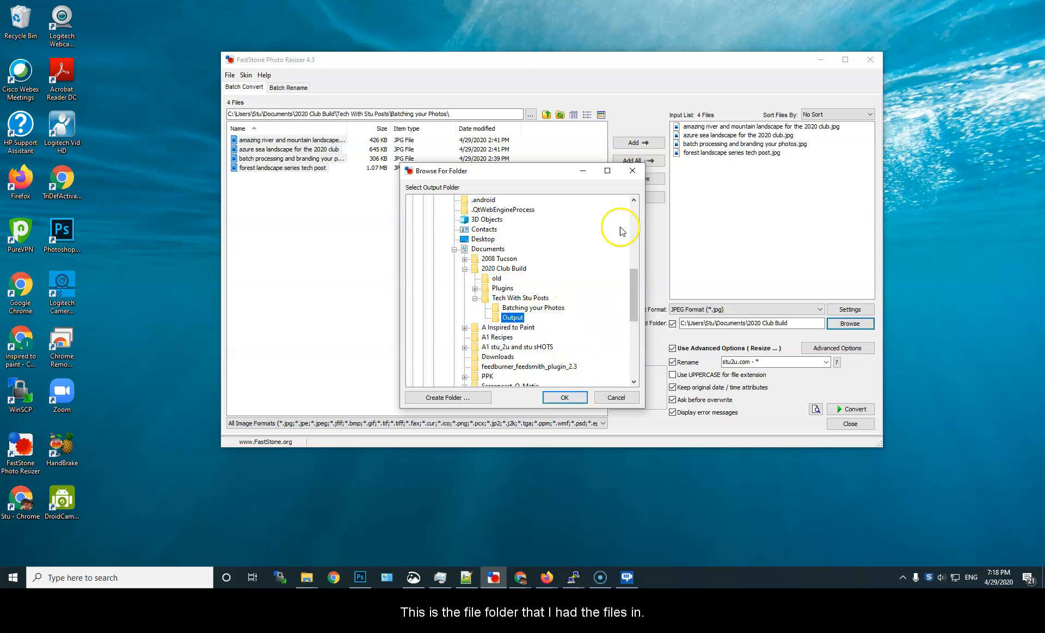
pyautogui.click(567, 395)
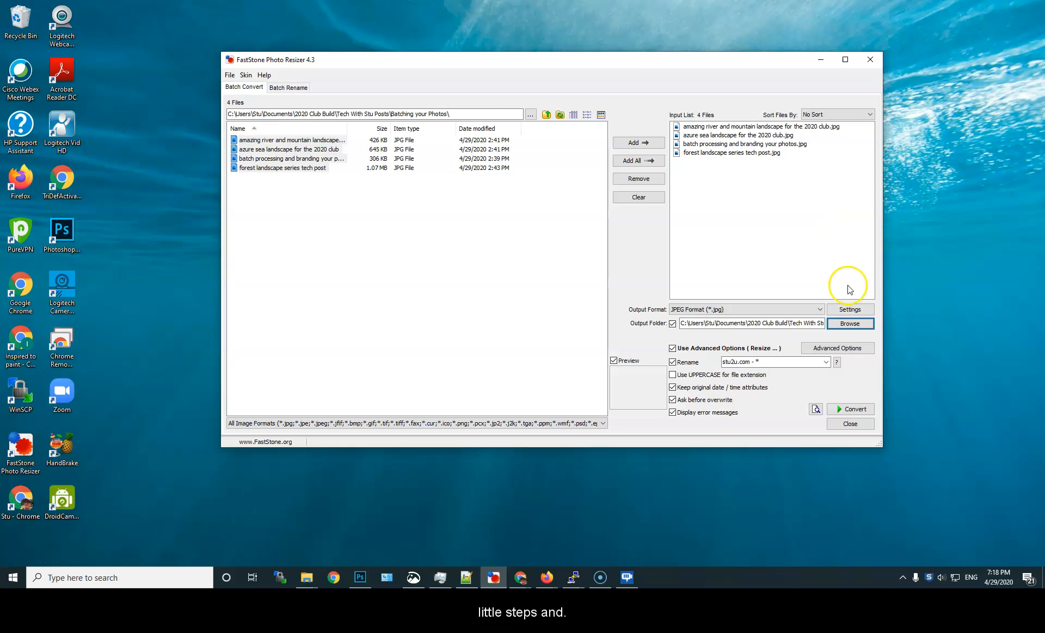
# - Resize the batch to a width of exactly 1600 pixels and add image-processing-WM.png as a bottom-left watermark with XY offset -745, 20
pyautogui.click(848, 353)
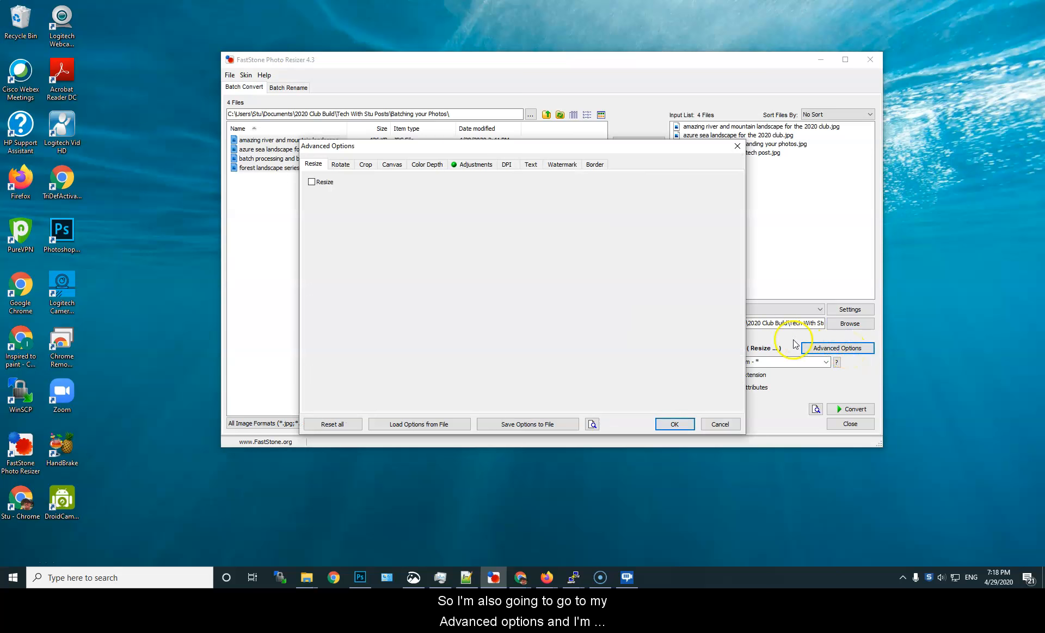
pyautogui.click(312, 182)
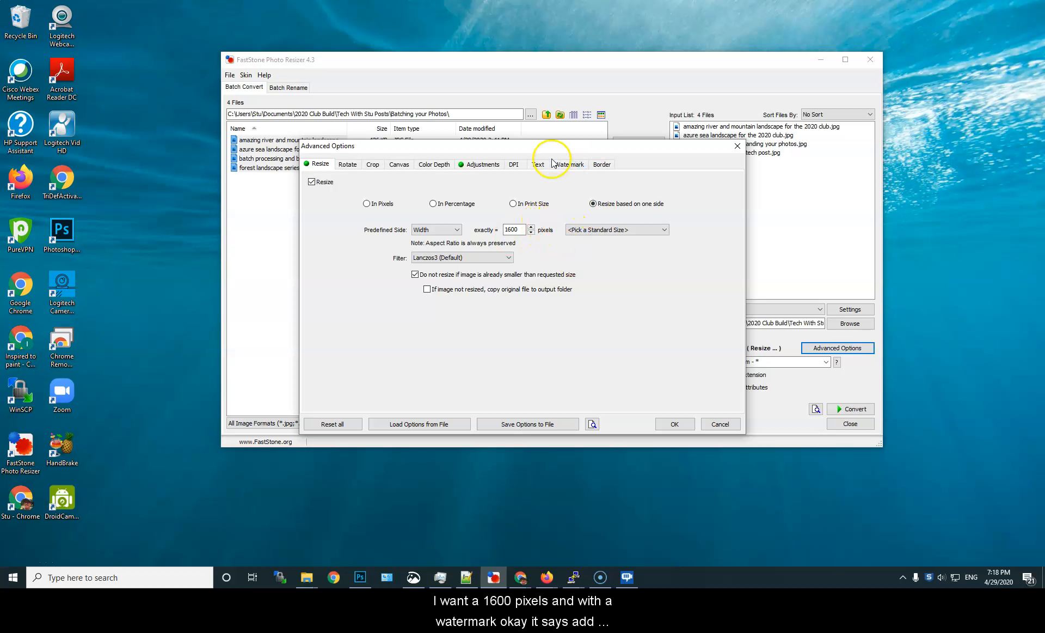
pyautogui.click(570, 164)
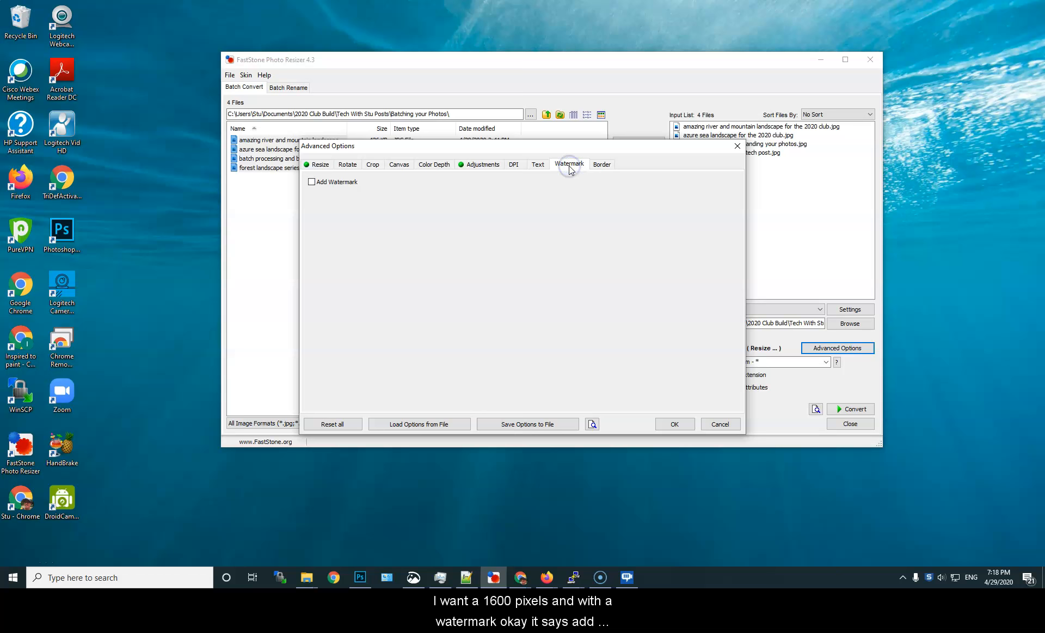
pyautogui.click(312, 182)
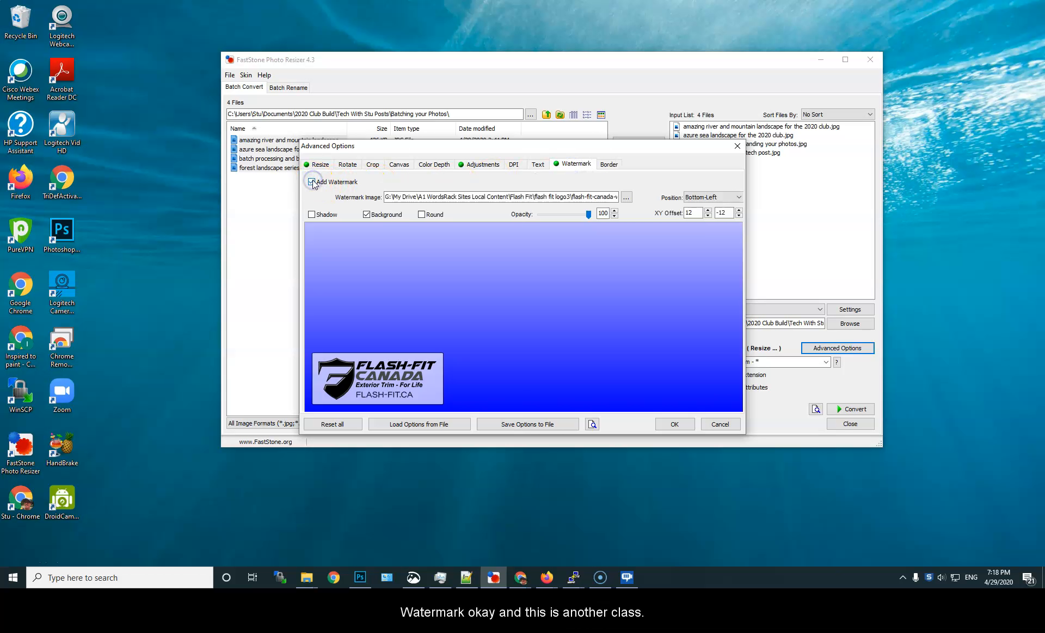
pyautogui.moveTo(387, 384); pyautogui.dragTo(446, 351)
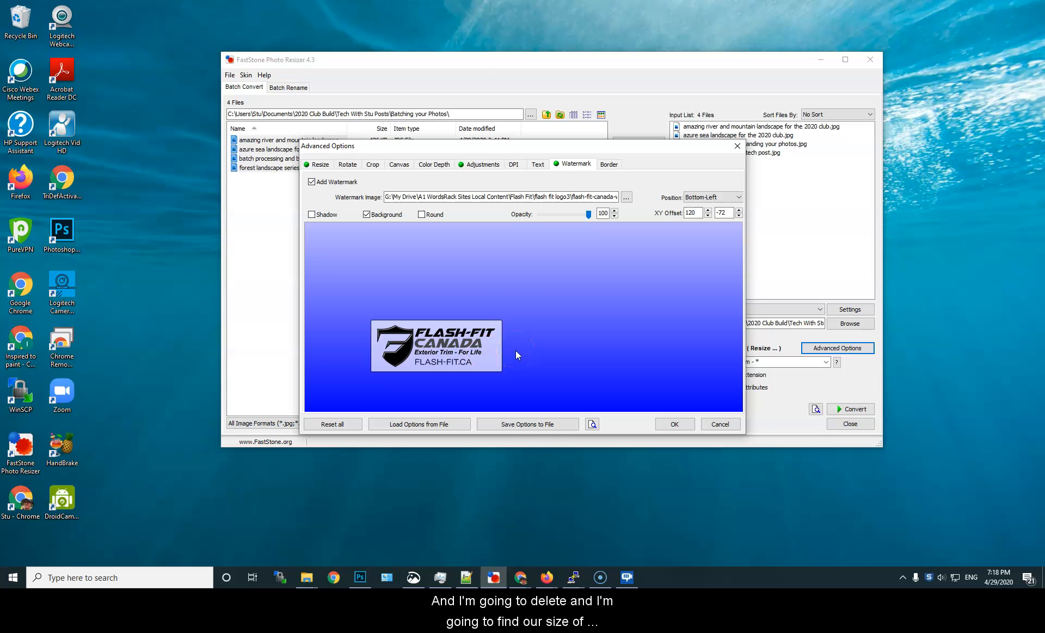
pyautogui.click(626, 198)
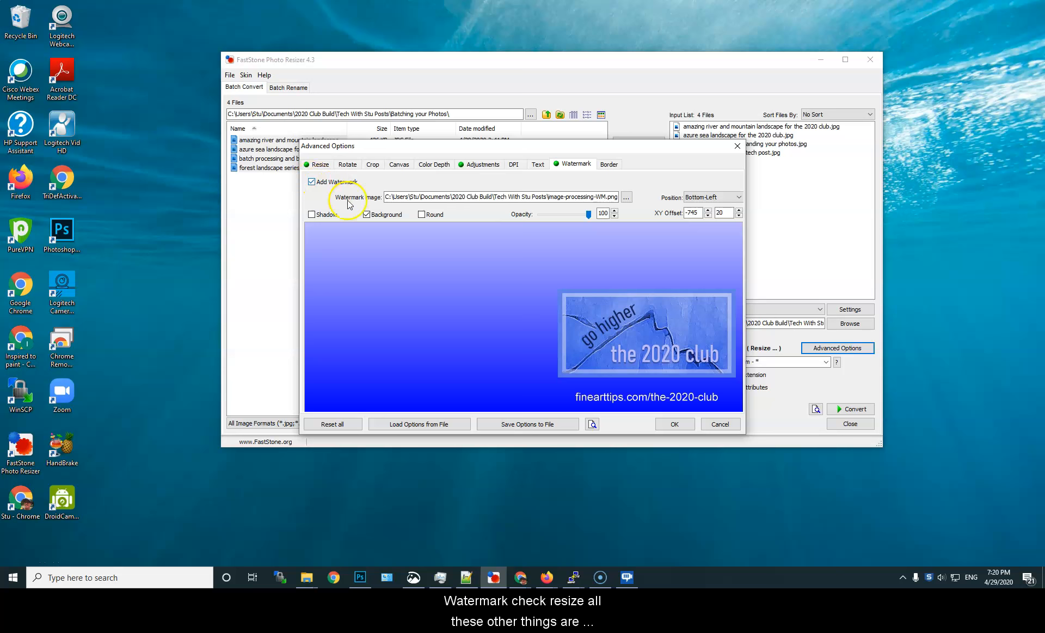
pyautogui.click(319, 164)
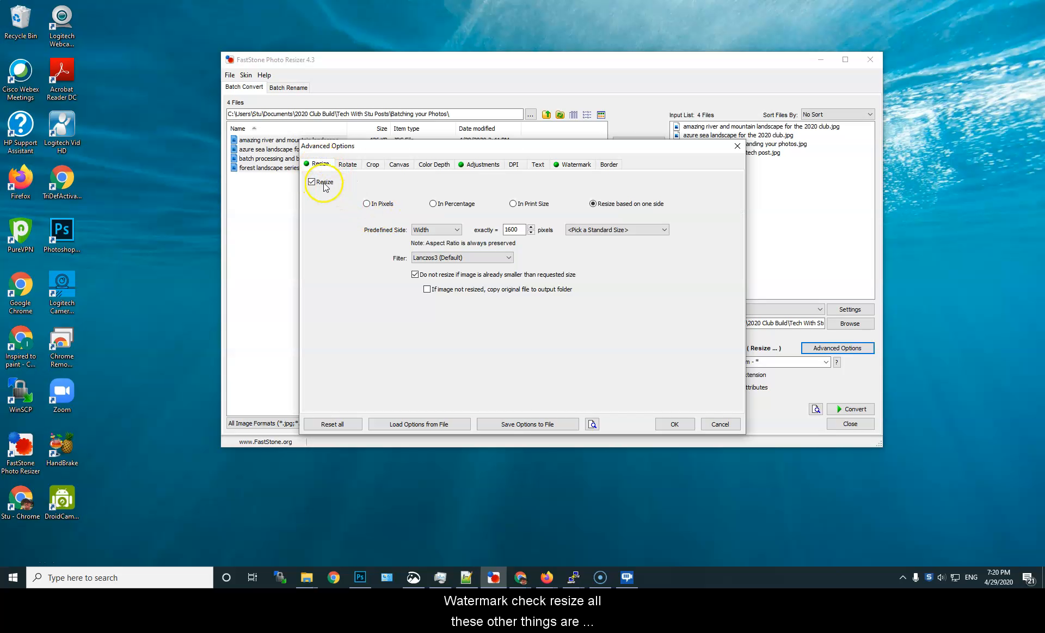
pyautogui.click(675, 426)
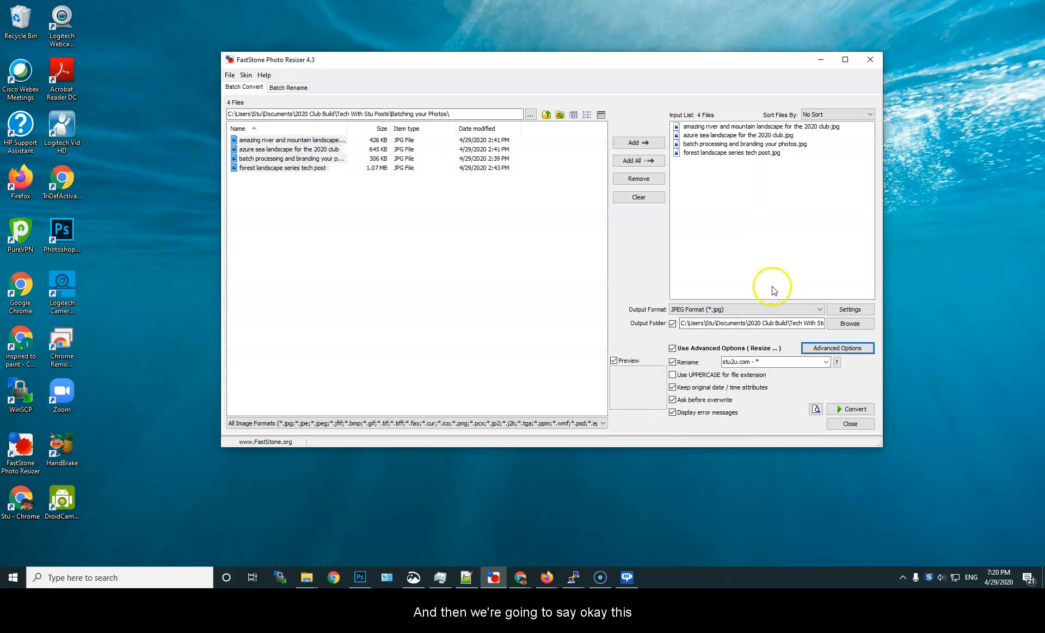
# - Set the rename pattern for the converted files to "finearttips.com stu2u.com - *"
pyautogui.click(755, 361)
pyautogui.click(757, 363)
pyautogui.write('- *')
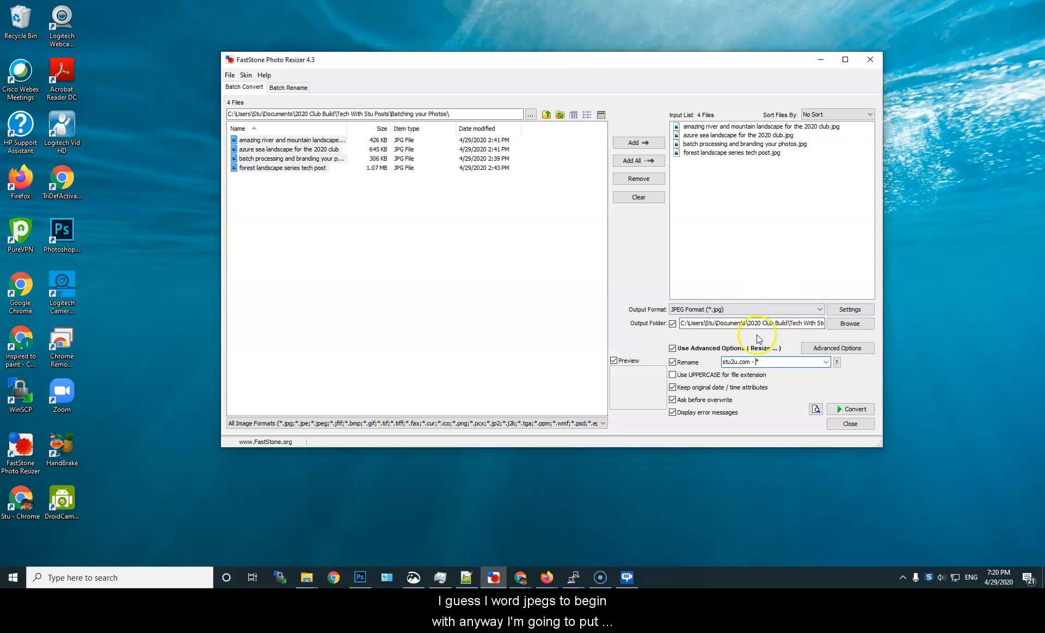
pyautogui.click(723, 362)
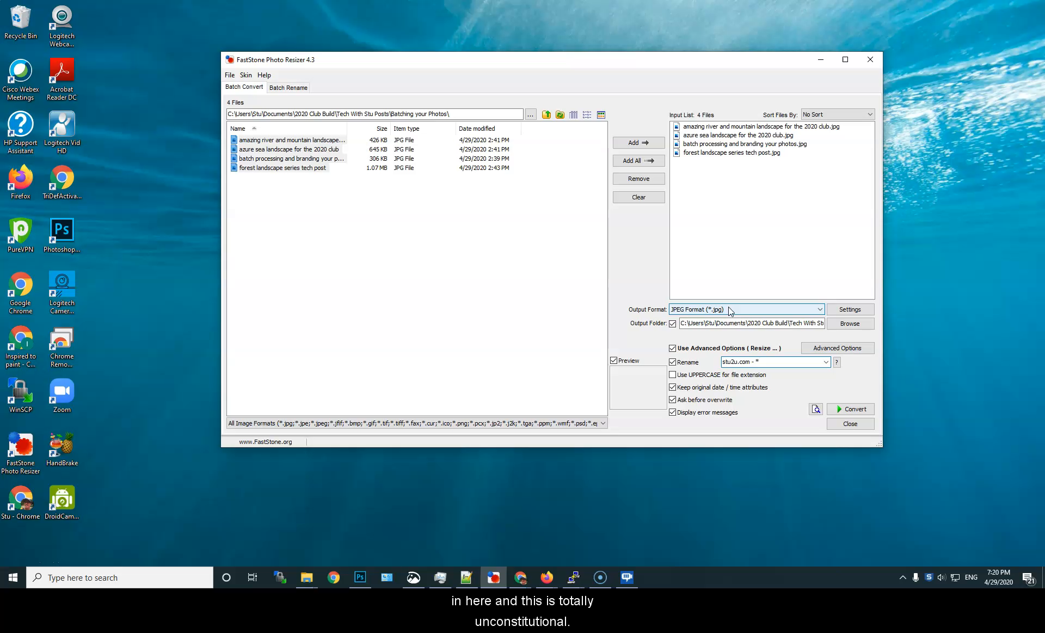
pyautogui.write('finearttips.com')
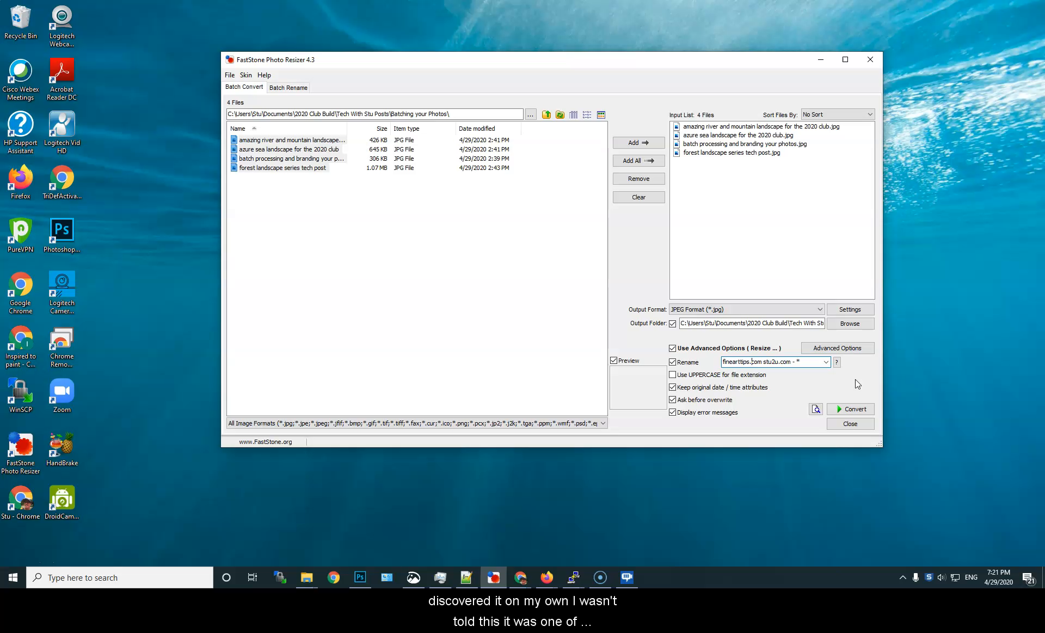
pyautogui.click(854, 411)
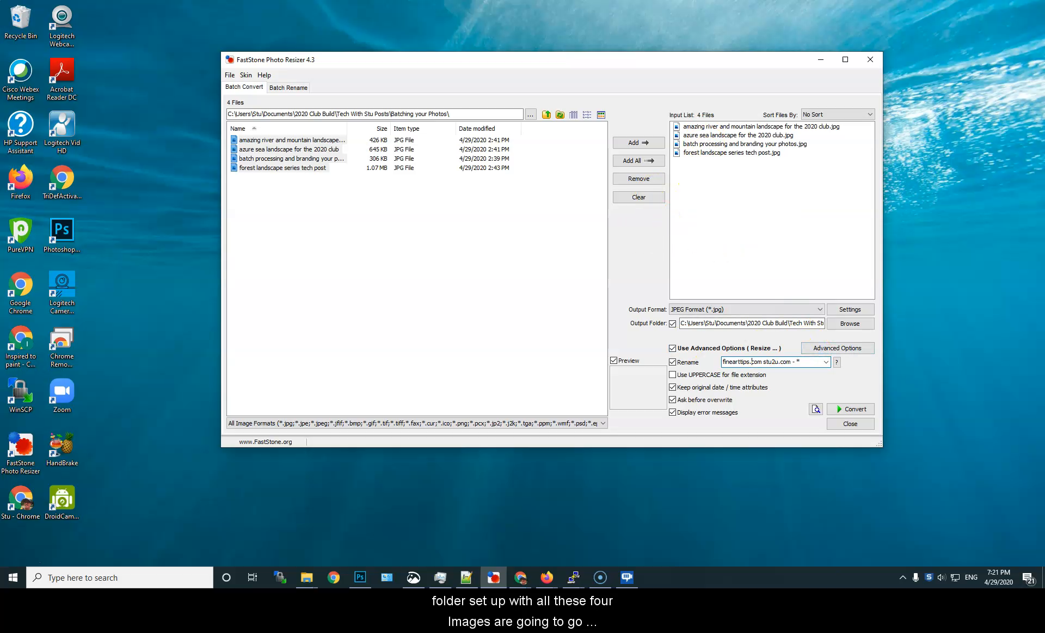
# - Switch to File Explorer, open the Output folder in Tech With Stu Posts and move its window lower on the desktop
pyautogui.click(307, 577)
pyautogui.moveTo(170, 97); pyautogui.dragTo(559, 99)
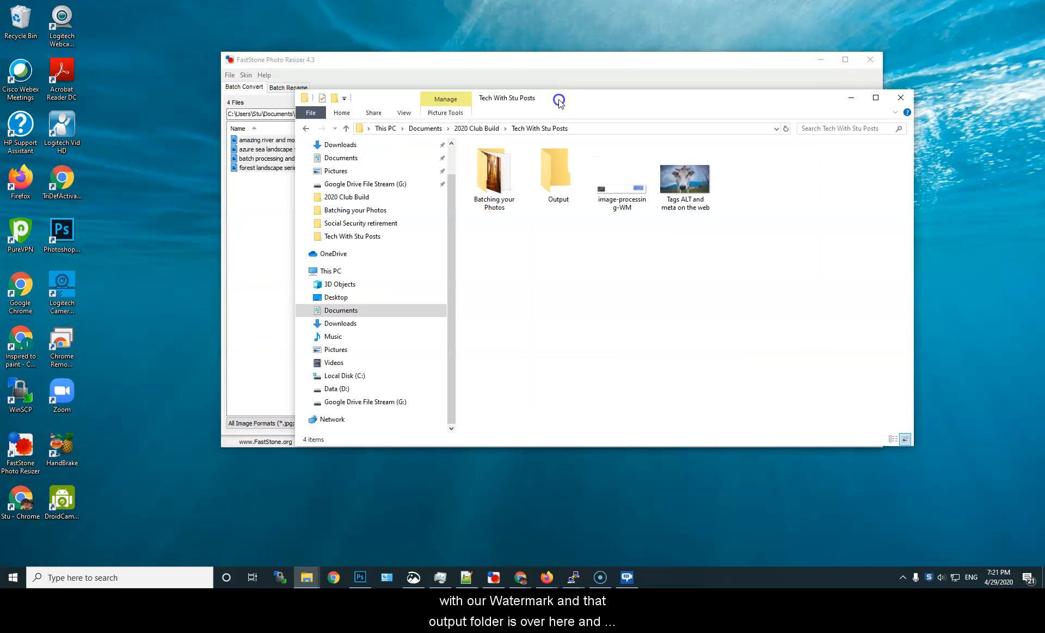
pyautogui.doubleClick(558, 157)
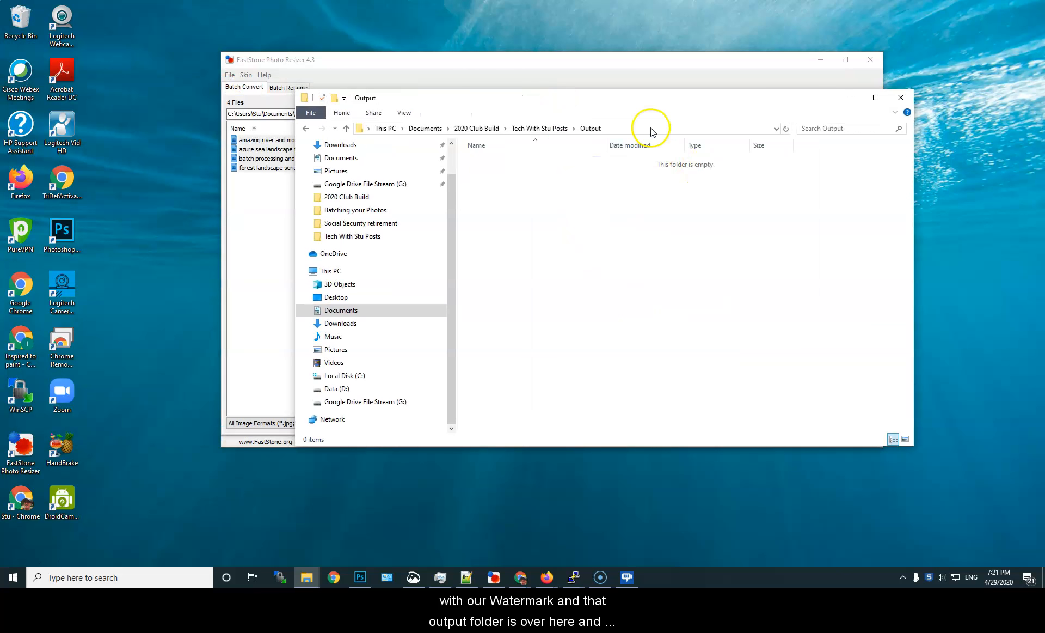
pyautogui.moveTo(655, 102); pyautogui.dragTo(607, 375)
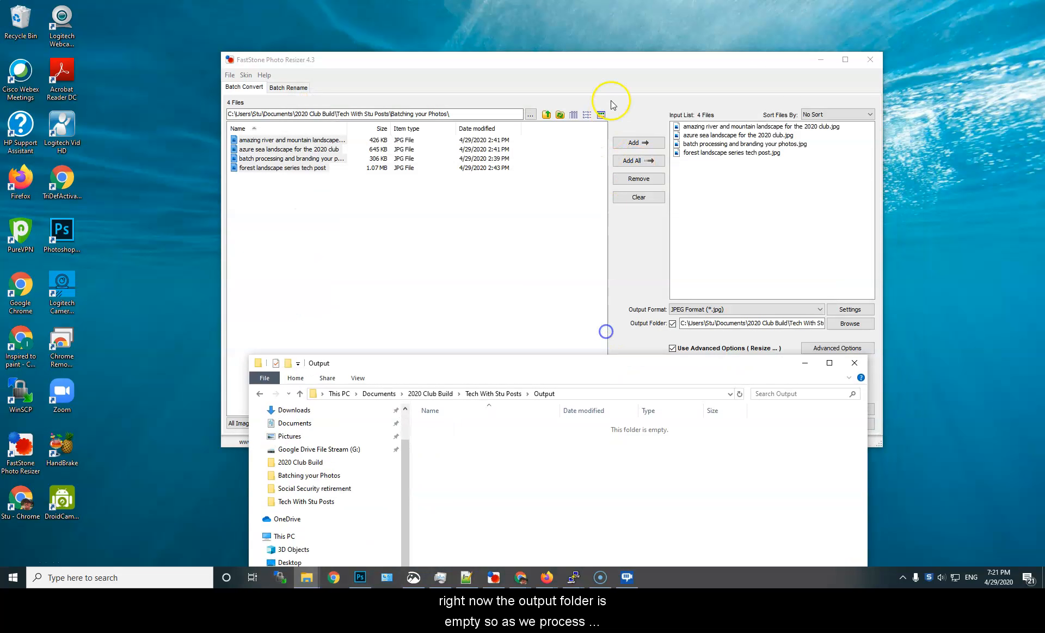
# - Move the FastStone Photo Resizer window clear of the folder window and run the batch conversion of the four images
pyautogui.moveTo(615, 67); pyautogui.dragTo(618, 29)
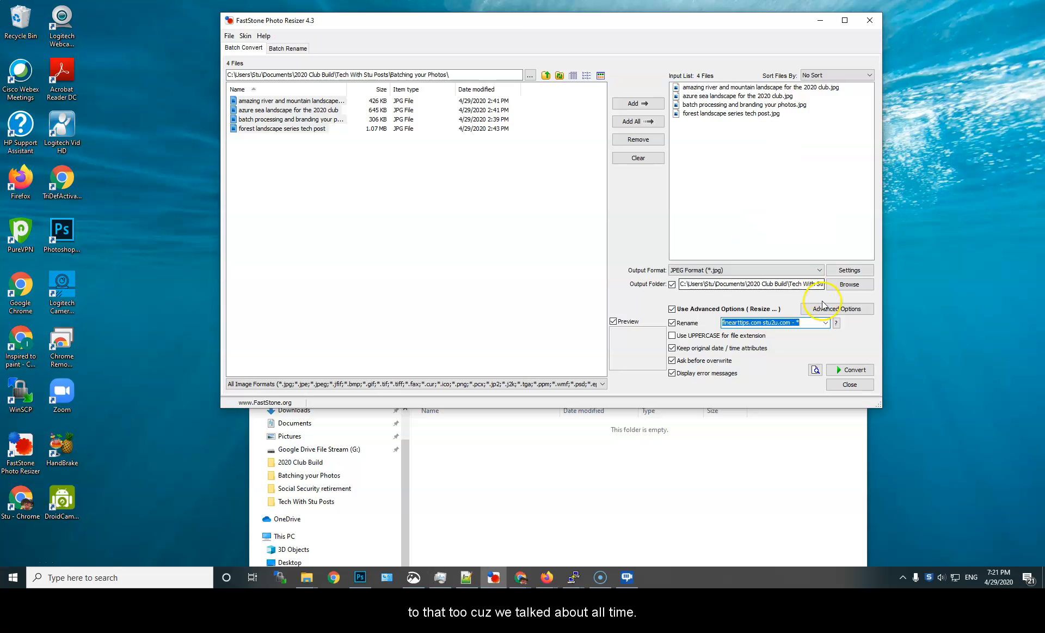
pyautogui.click(853, 371)
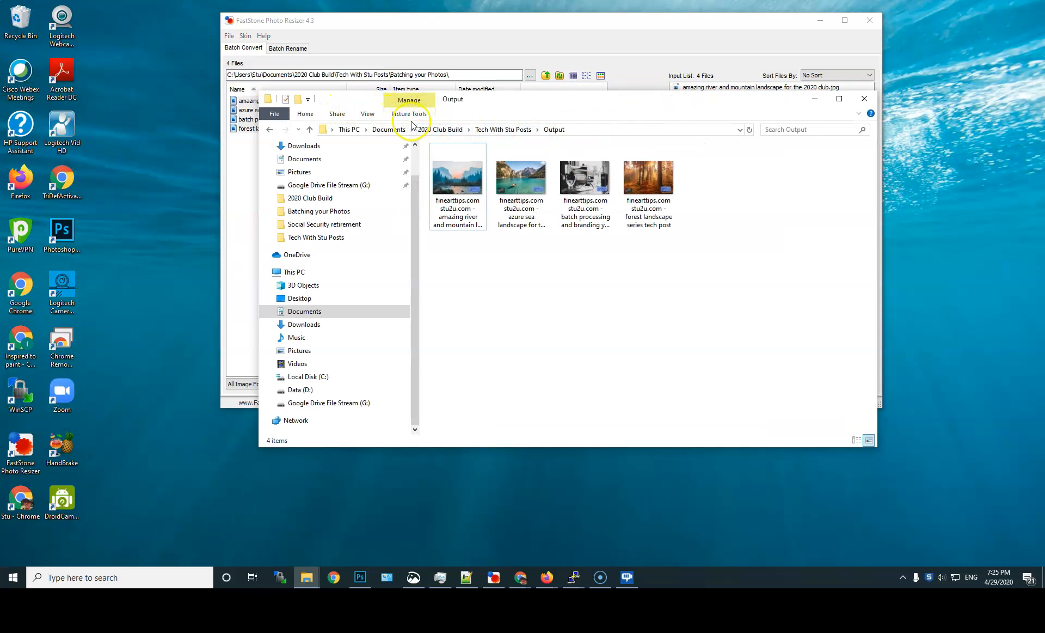
# - Show the Output folder's files as extra-large icons and open the amazing river and mountain landscape image to check its watermark
pyautogui.click(368, 114)
pyautogui.click(388, 129)
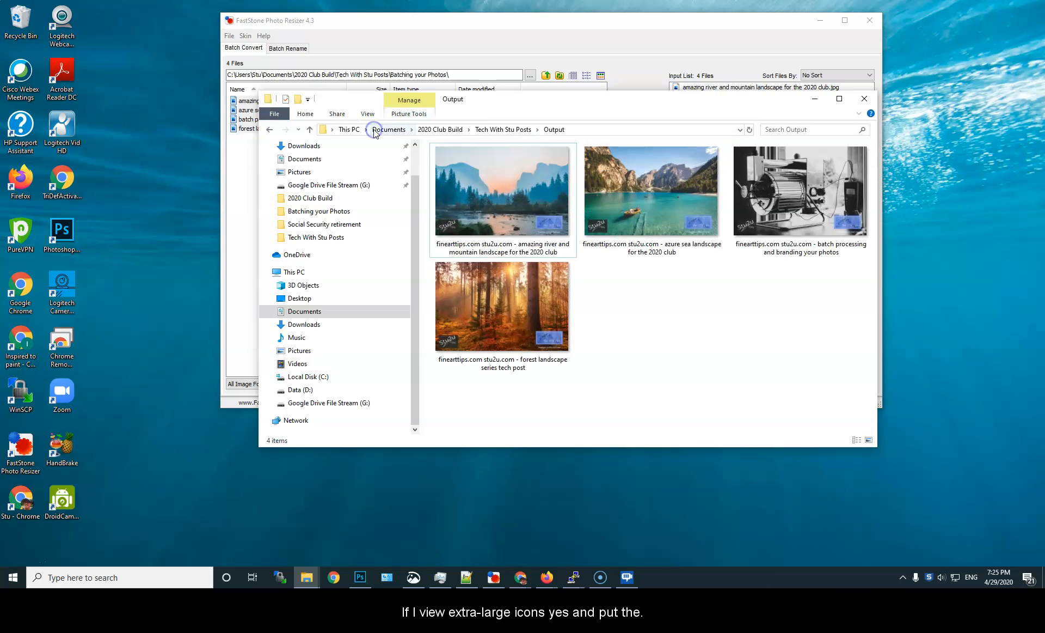
pyautogui.doubleClick(504, 195)
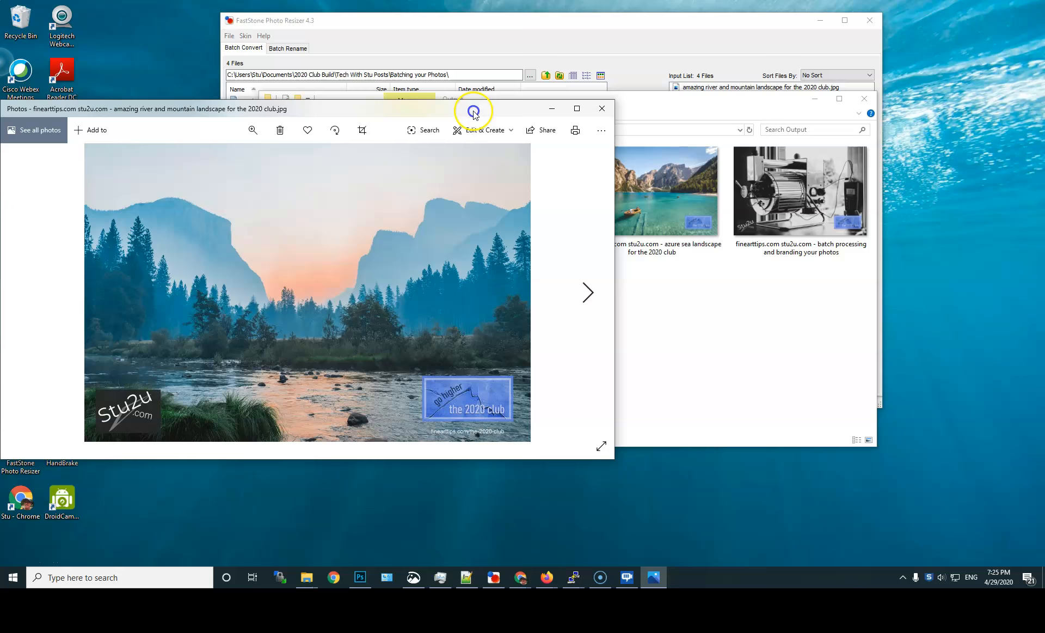
pyautogui.moveTo(471, 110); pyautogui.dragTo(702, 100)
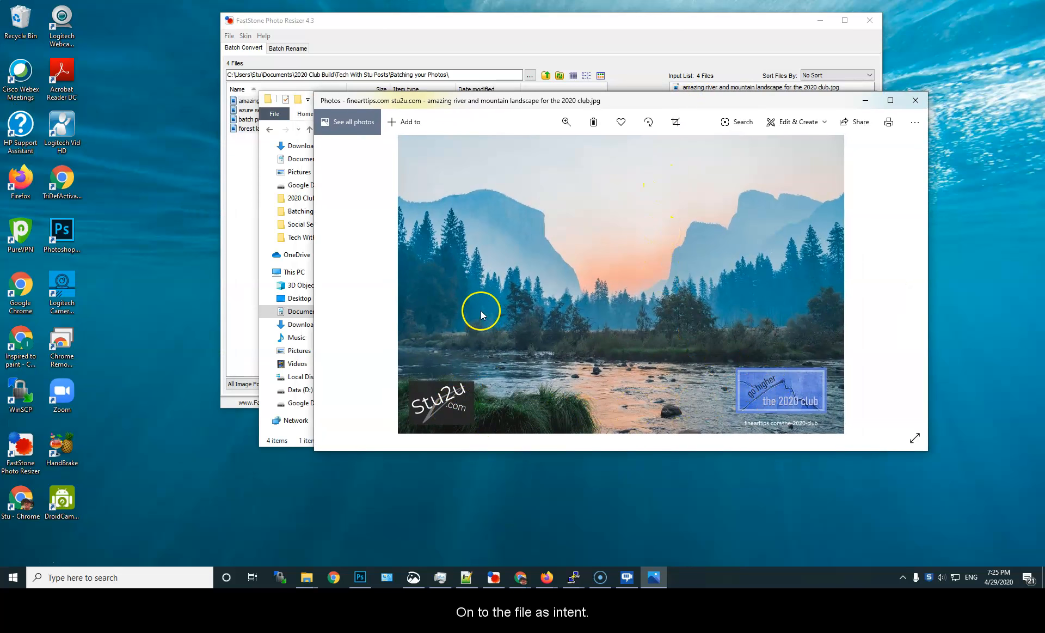
pyautogui.moveTo(742, 99); pyautogui.dragTo(0, 39)
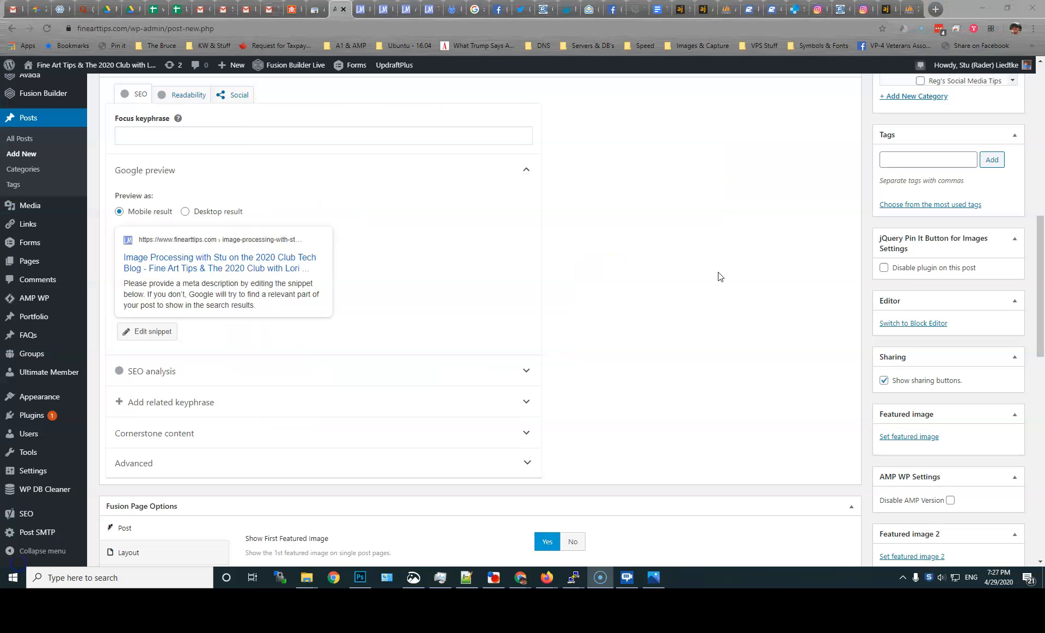
# - Switch to the new WordPress post and assign it to the Stu's Tech Tips category
pyautogui.scroll(10, 719, 276)
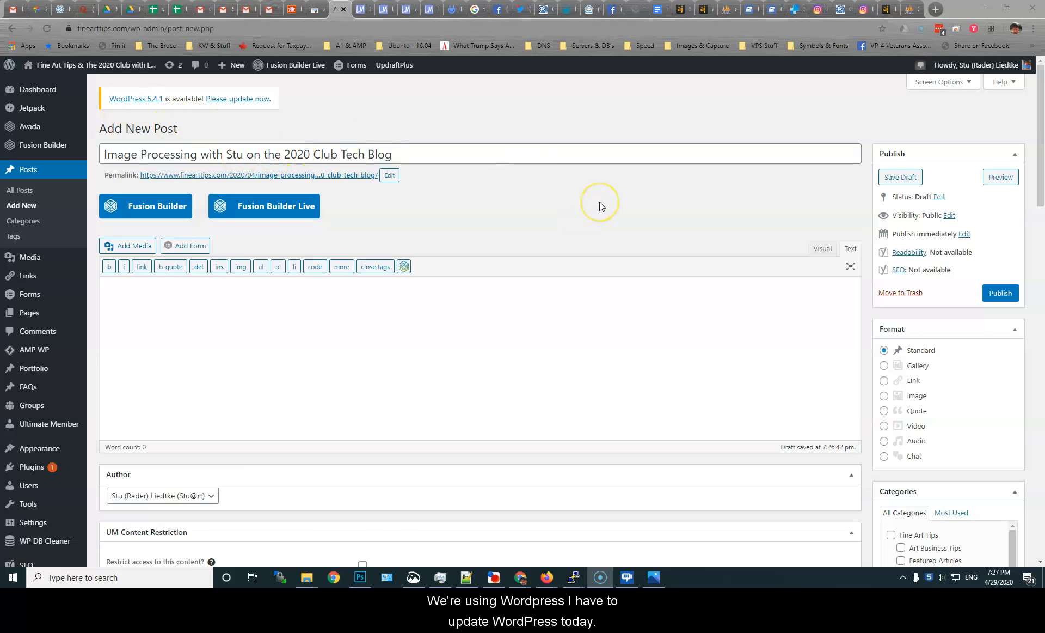
pyautogui.scroll(-3, 604, 203)
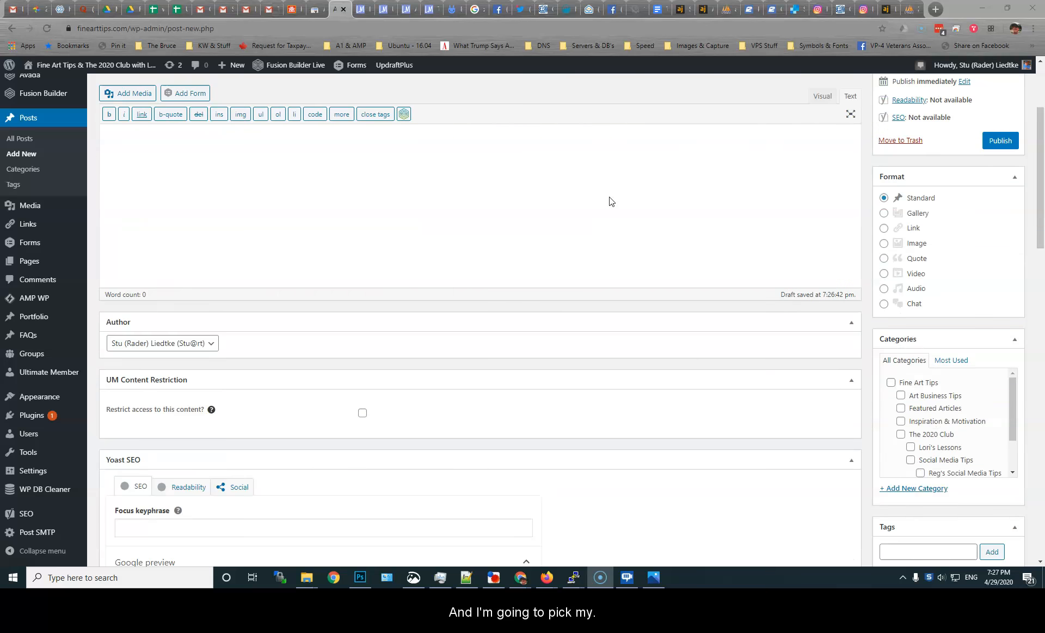
pyautogui.scroll(-2, 909, 397)
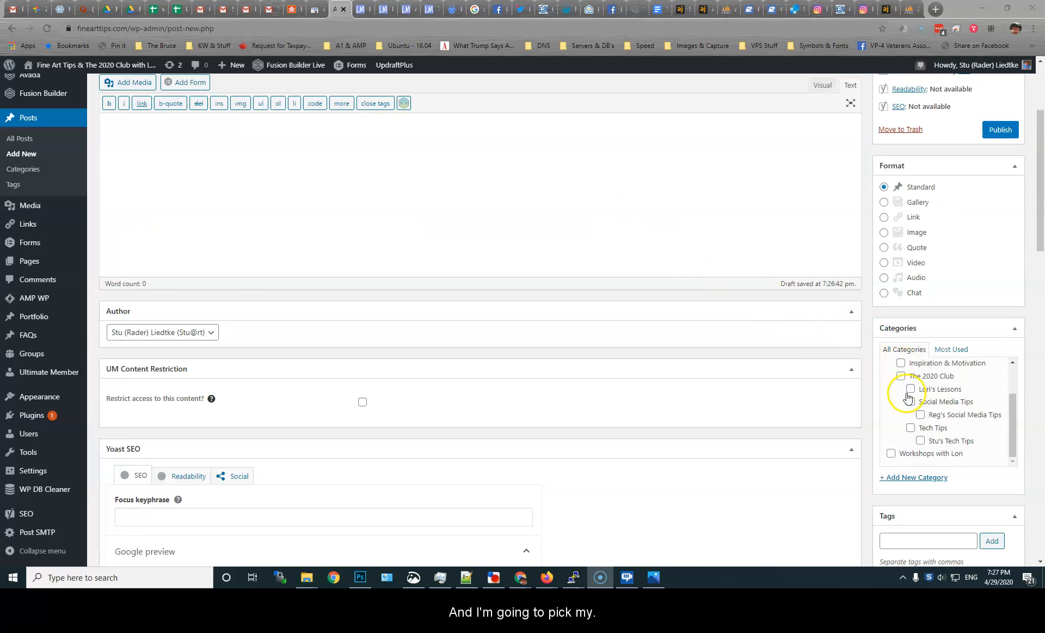
pyautogui.click(920, 440)
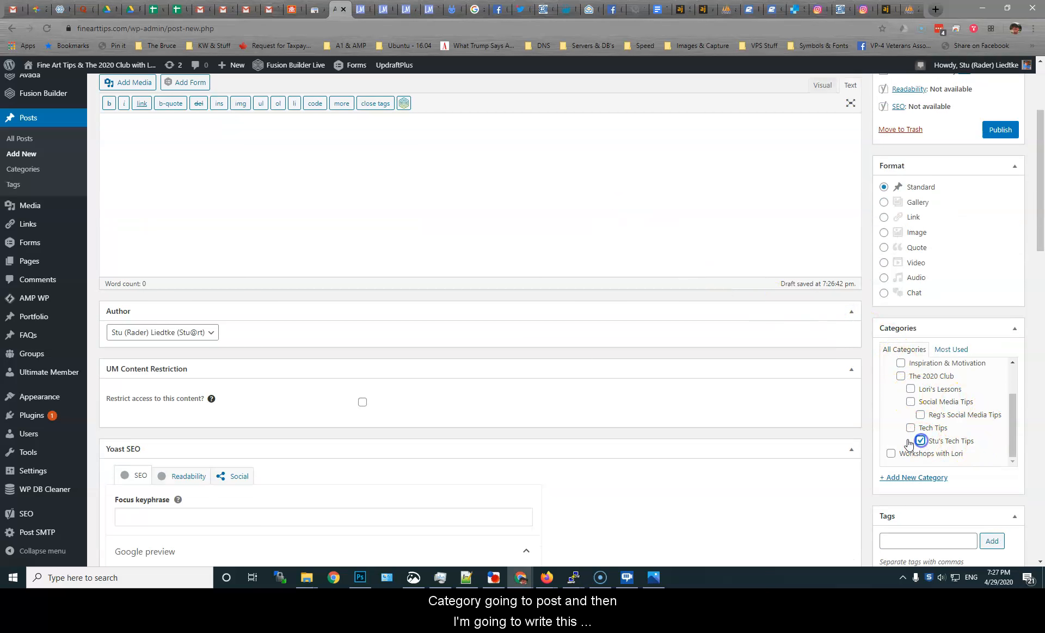
pyautogui.scroll(3, 716, 358)
pyautogui.click(209, 292)
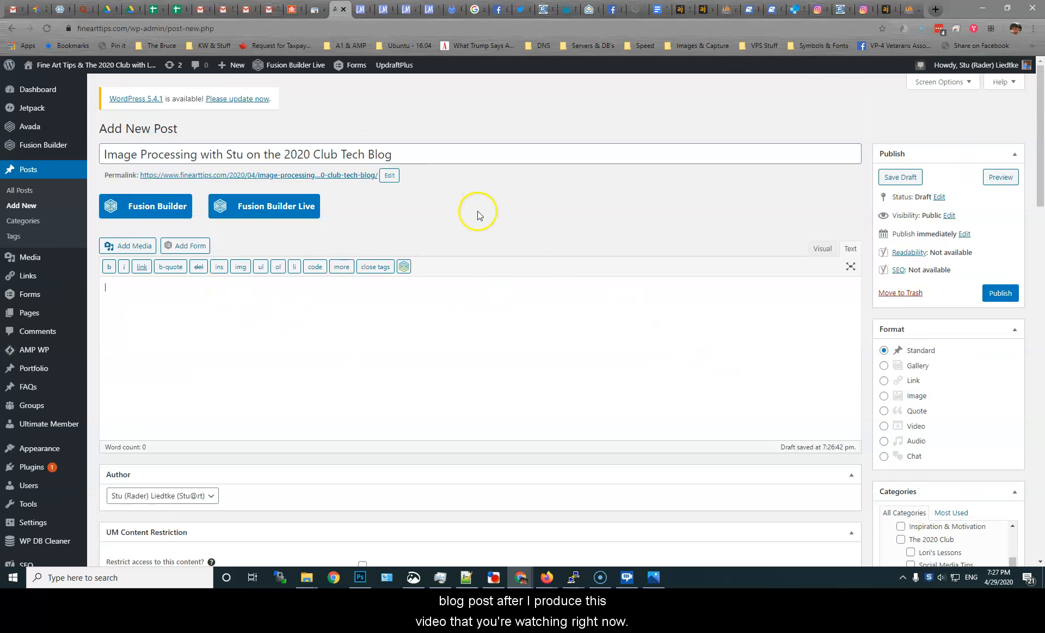
# - Upload all four images from 2020 Club Build > Tech With Stu Posts > Output through the post's featured image dialog
pyautogui.scroll(-3, 867, 329)
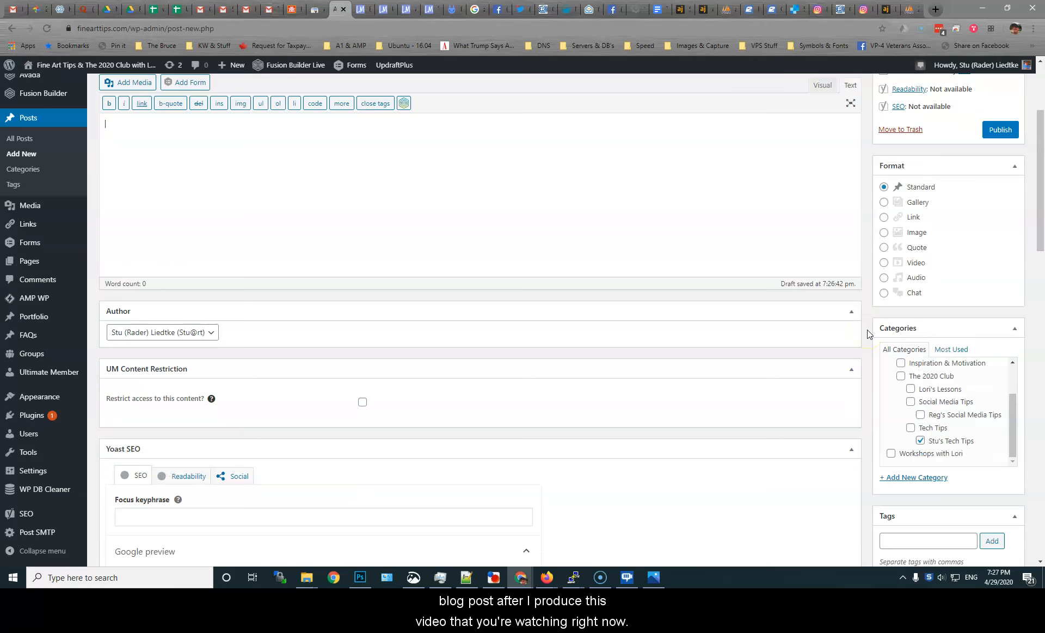
pyautogui.scroll(-3, 867, 329)
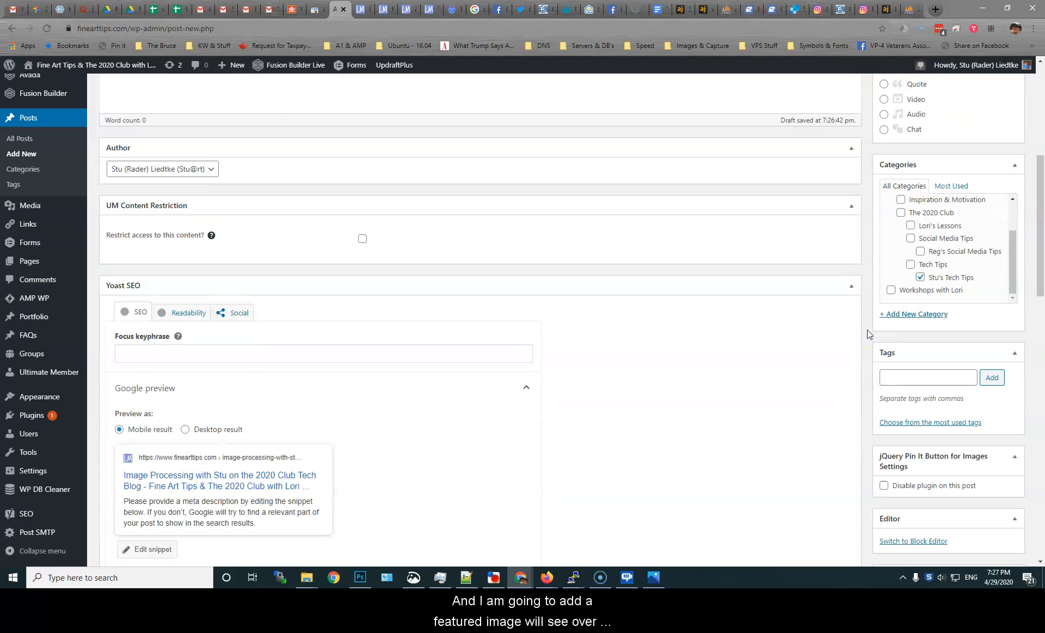
pyautogui.scroll(-3, 867, 329)
pyautogui.scroll(-1, 867, 329)
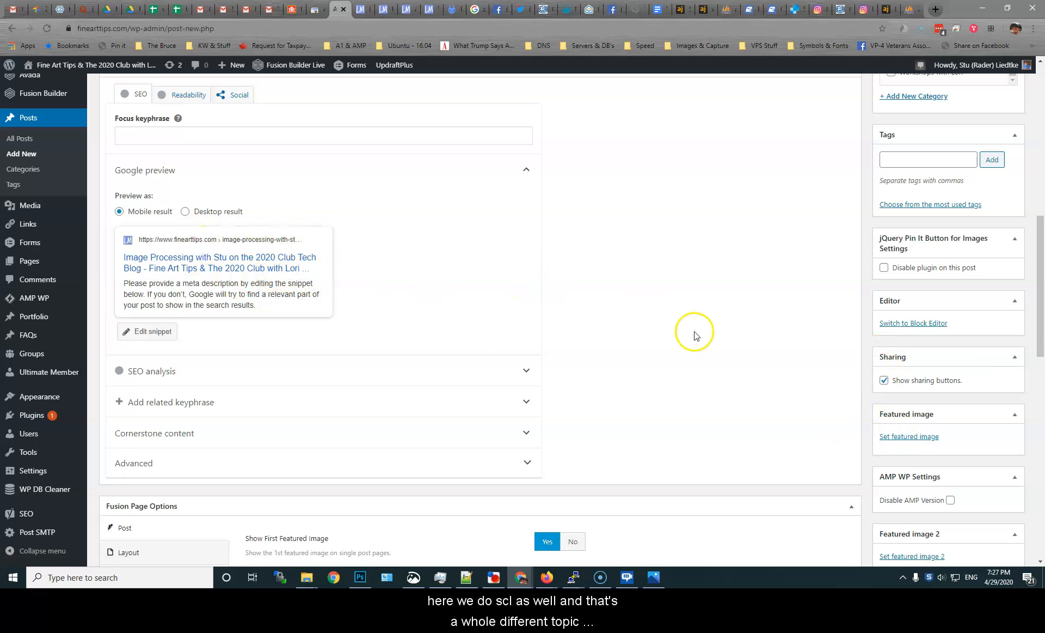
pyautogui.click(904, 437)
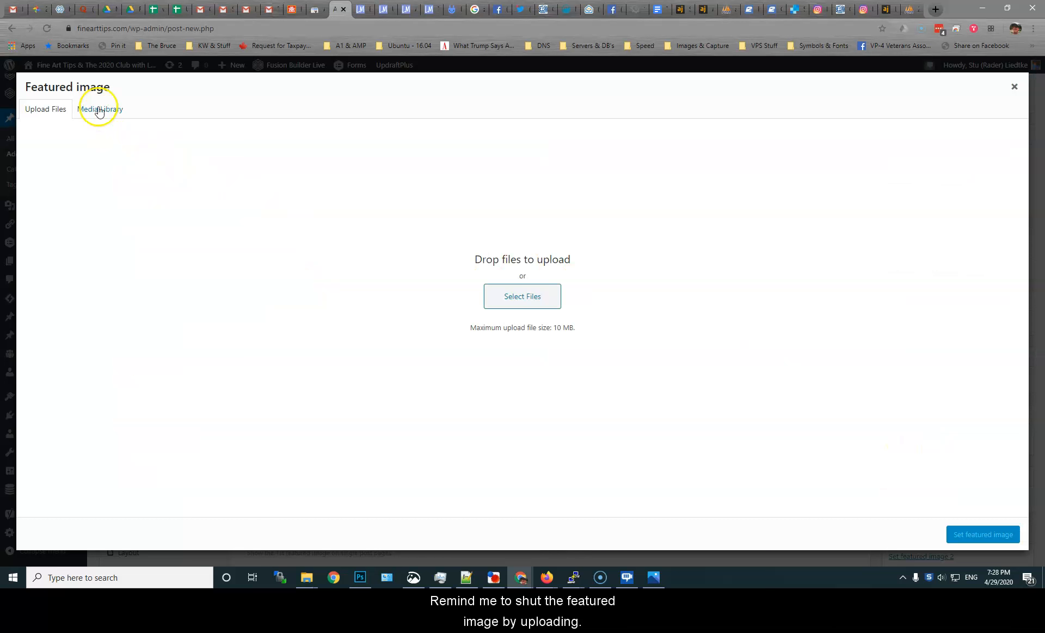
pyautogui.click(523, 297)
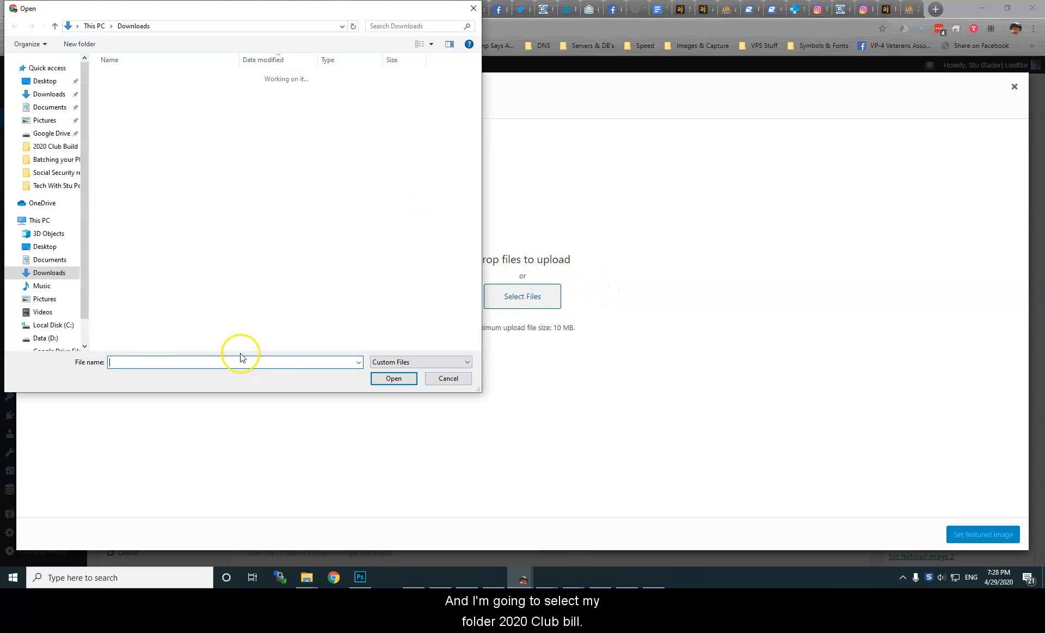
pyautogui.click(48, 148)
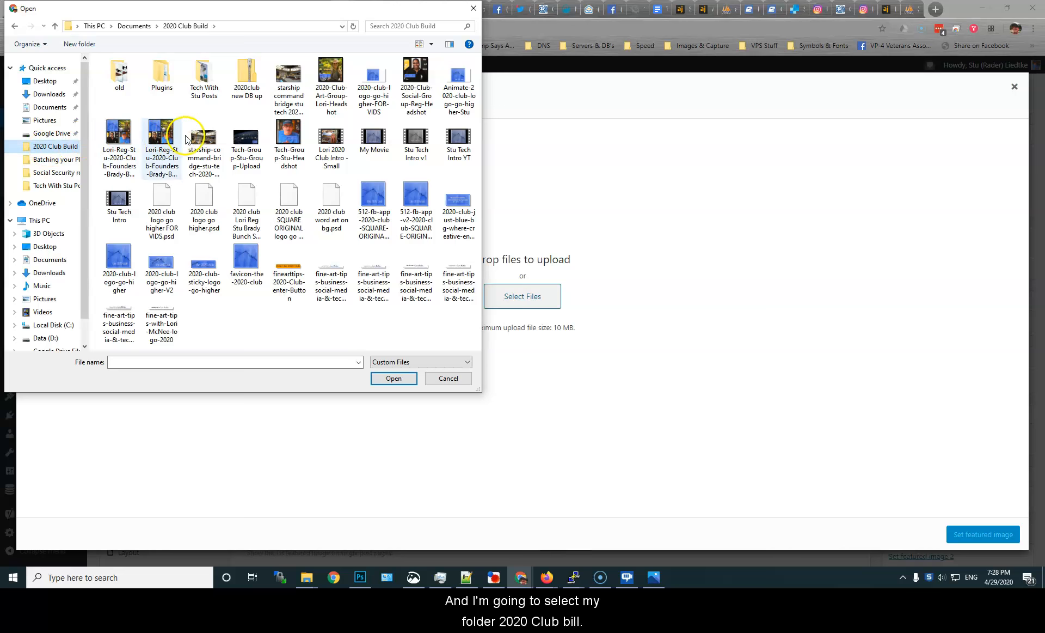
pyautogui.doubleClick(203, 82)
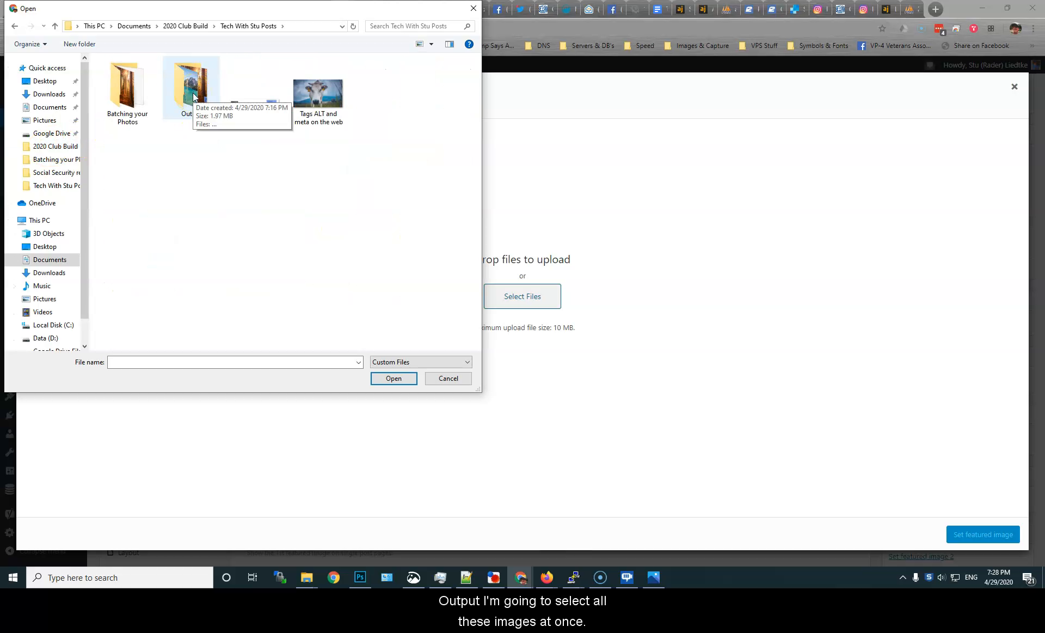
pyautogui.doubleClick(194, 97)
pyautogui.keyDown('shift'); pyautogui.click(304, 111); pyautogui.keyUp('shift')
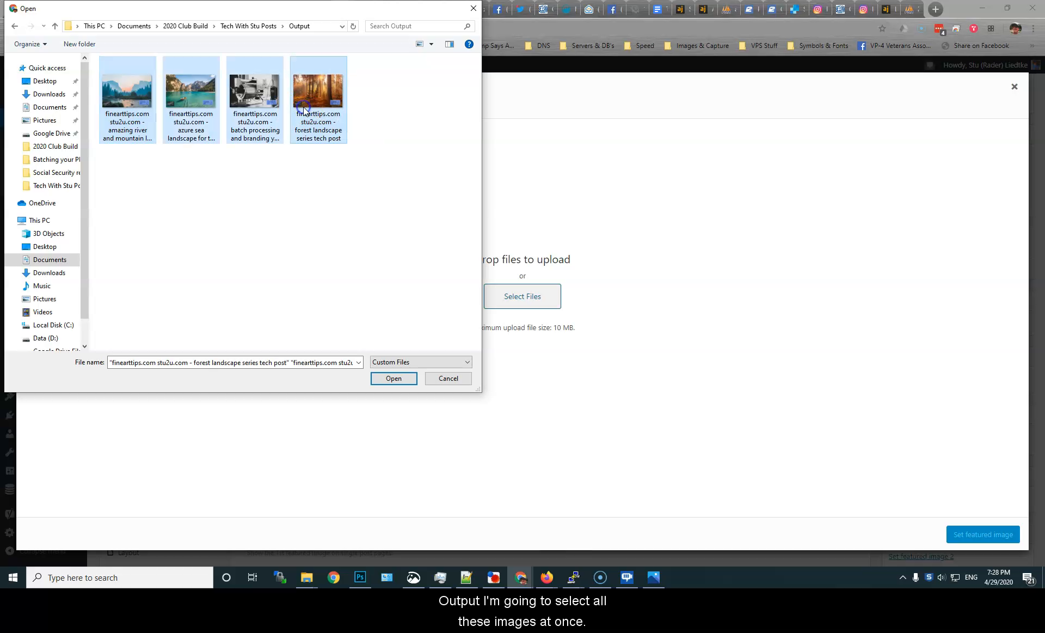
pyautogui.click(393, 378)
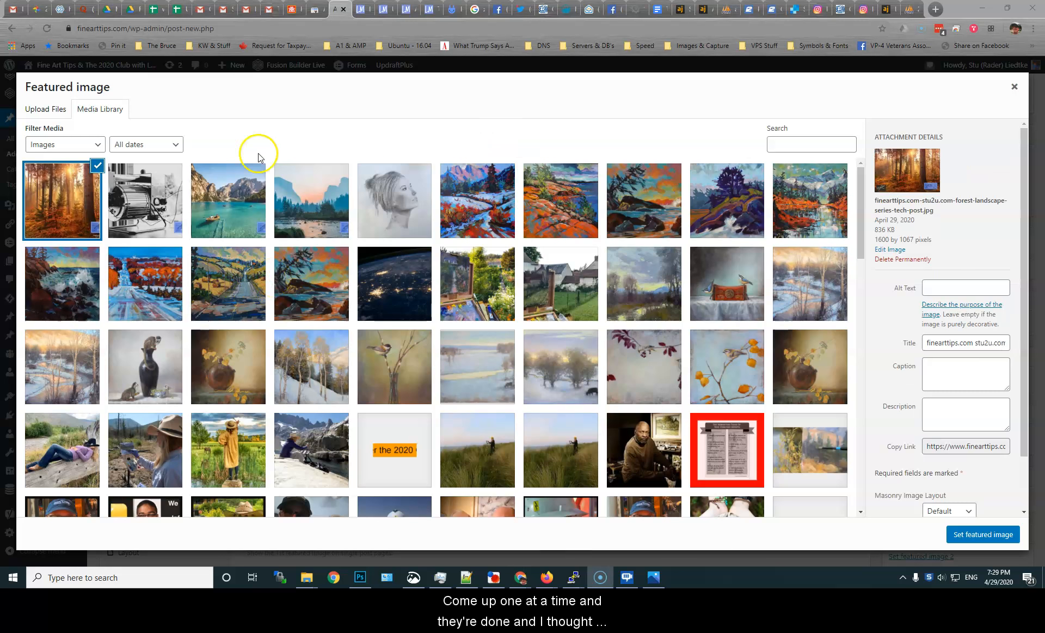
# - Select the uploaded "batch processing and branding your photos" image and copy its title into its alt text
pyautogui.click(136, 207)
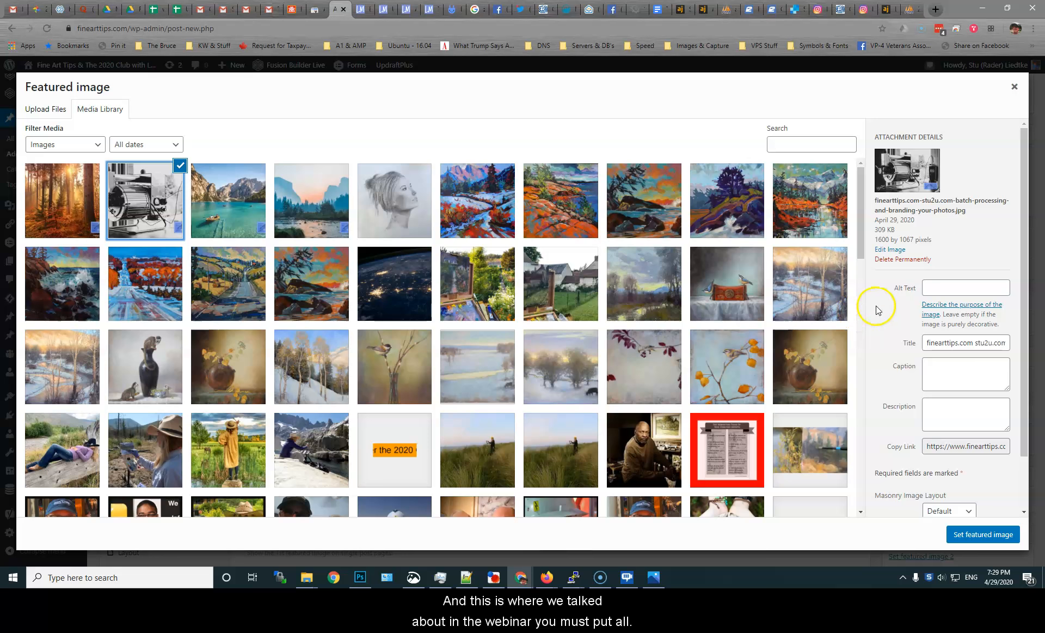
pyautogui.click(925, 289)
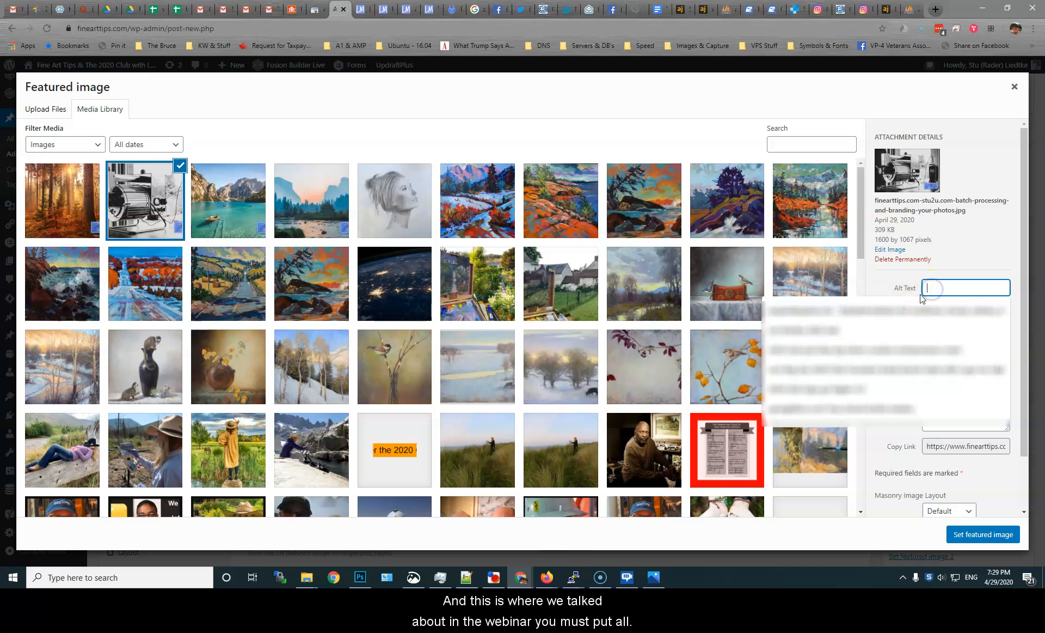
pyautogui.click(941, 262)
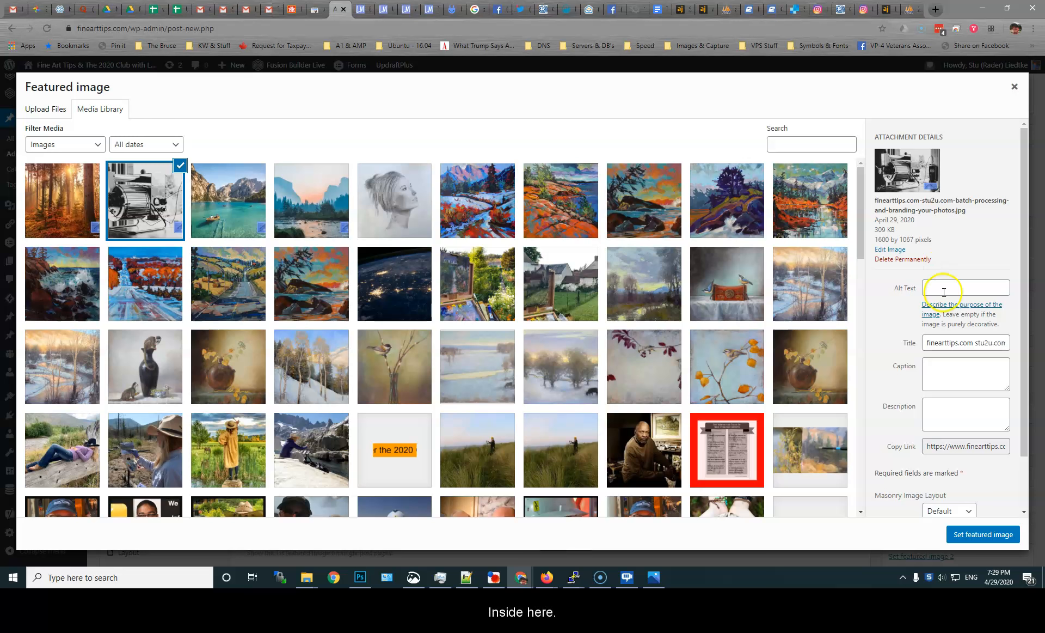
pyautogui.tripleClick(941, 343)
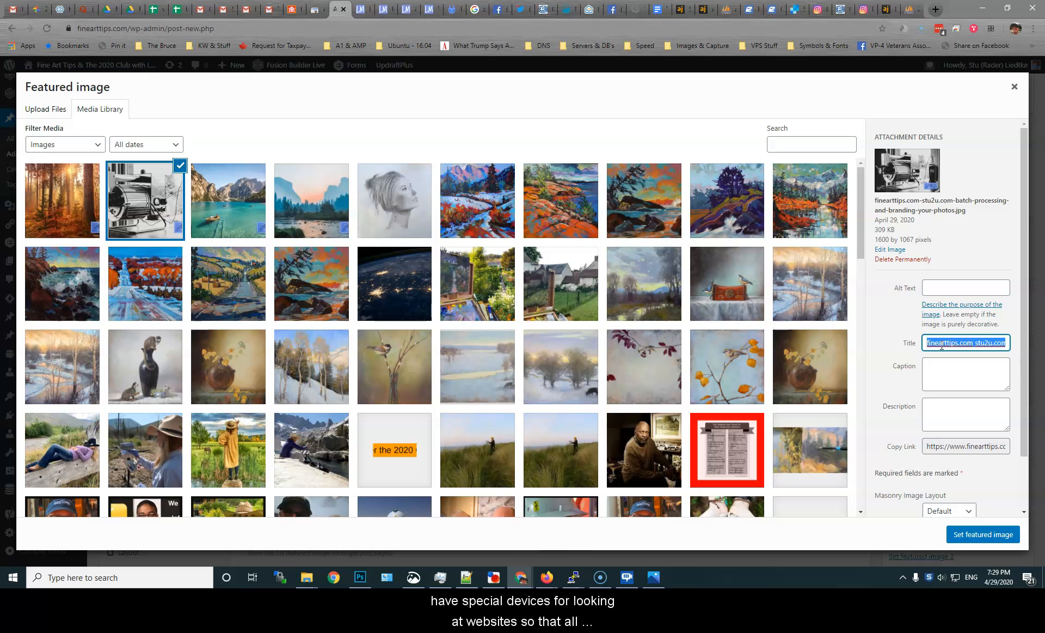
pyautogui.click(966, 287)
pyautogui.hotkey('ctrl', 'v')
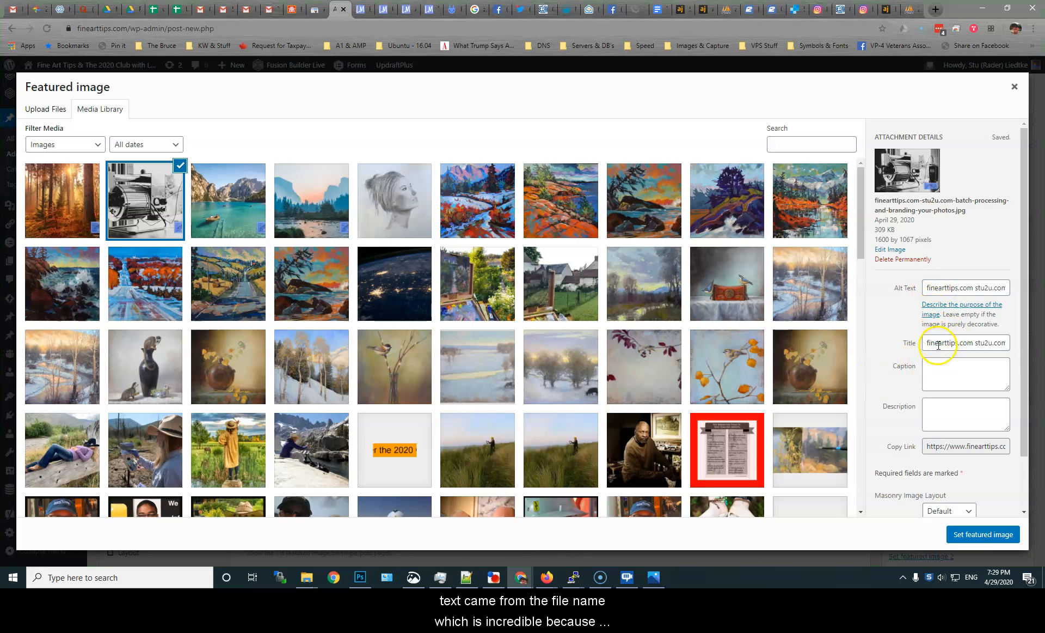
# - Copy the image's title into its description and enlarge the description box to show the full text
pyautogui.tripleClick(938, 344)
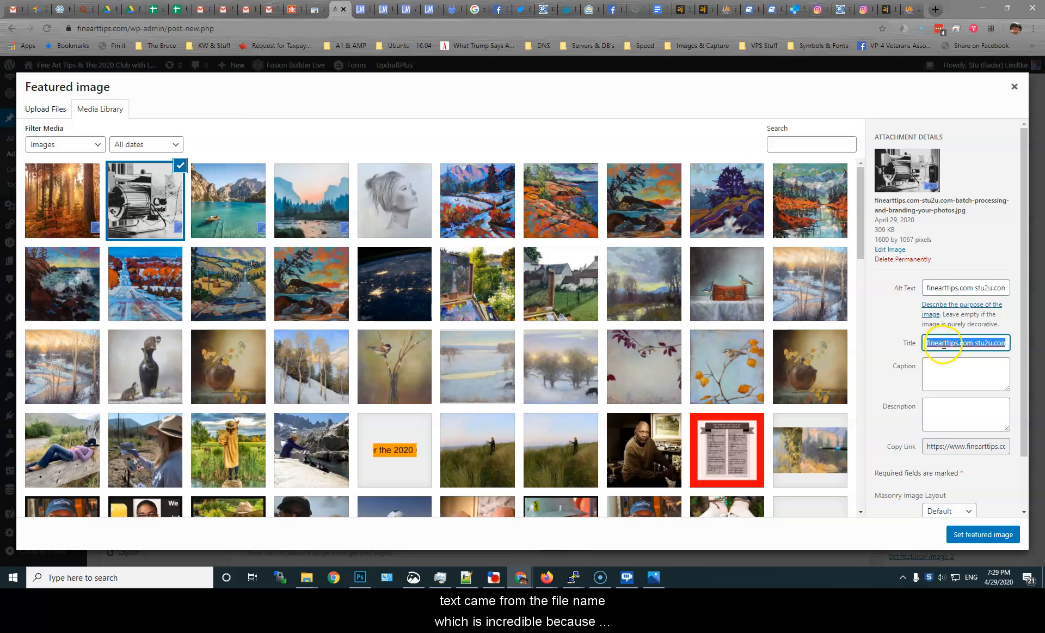
pyautogui.click(933, 410)
pyautogui.write('finearttips.com stu2u.com - batch processing and branding your photos')
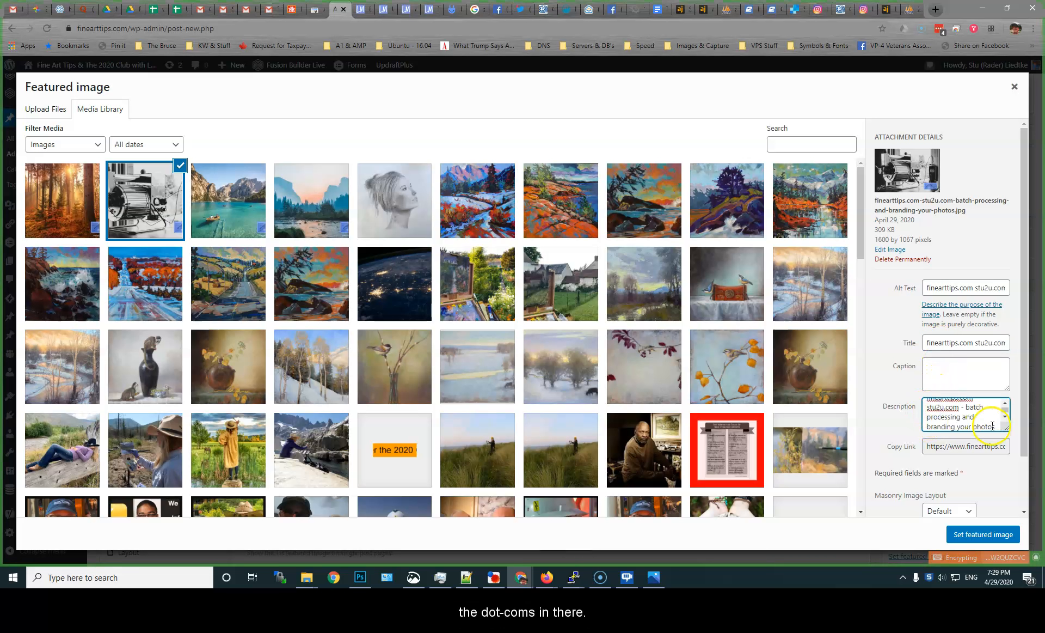
pyautogui.moveTo(1007, 429); pyautogui.dragTo(1008, 488)
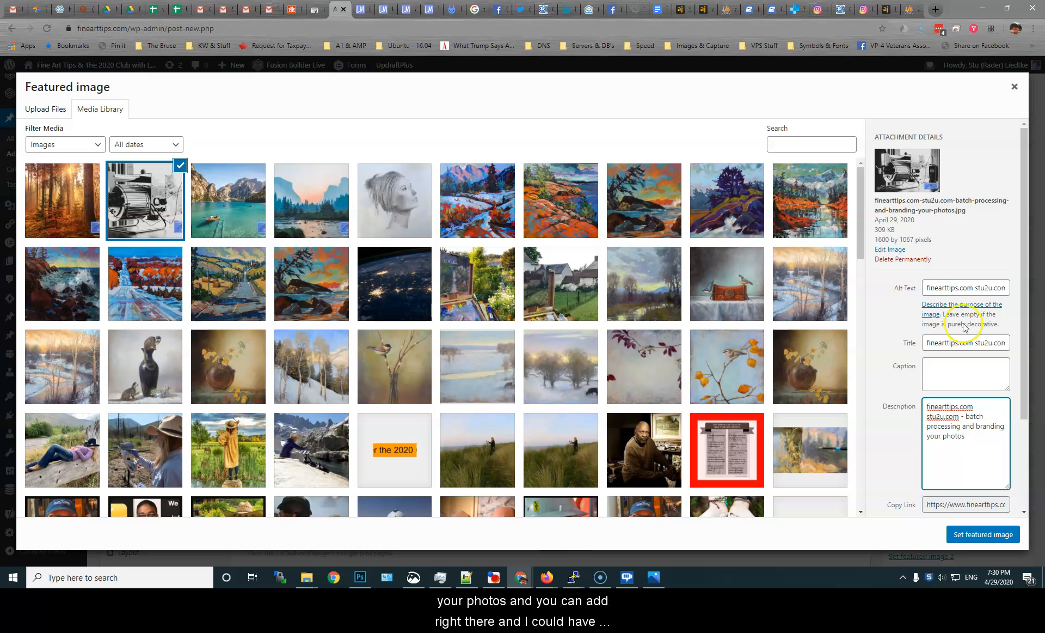
# - Add "The 2020 Club at " to the start of the alt text and set the image as the post's featured image
pyautogui.click(947, 289)
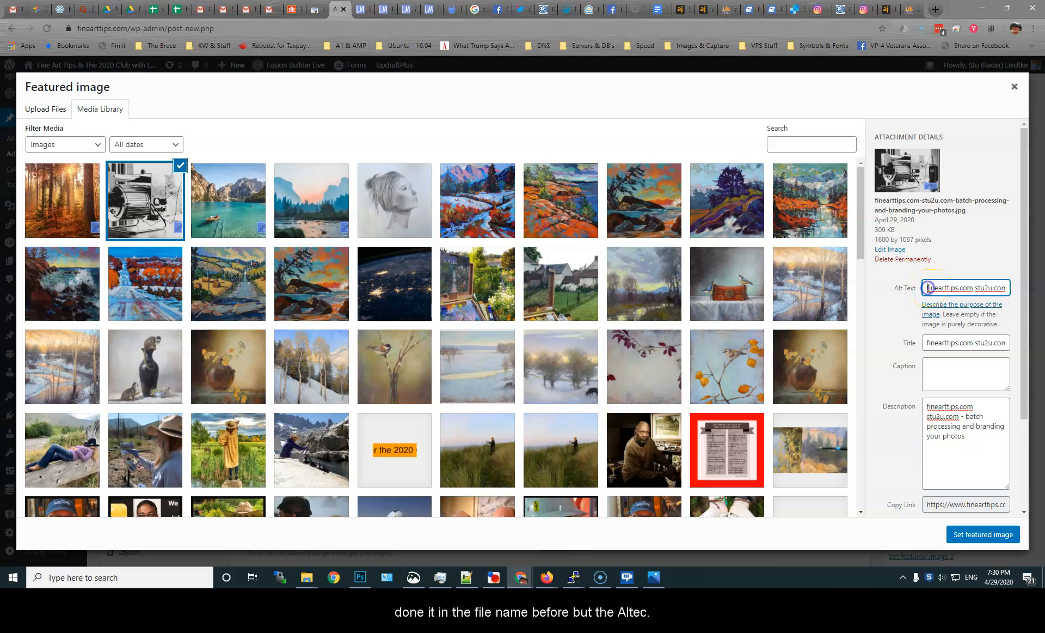
pyautogui.write('Th')
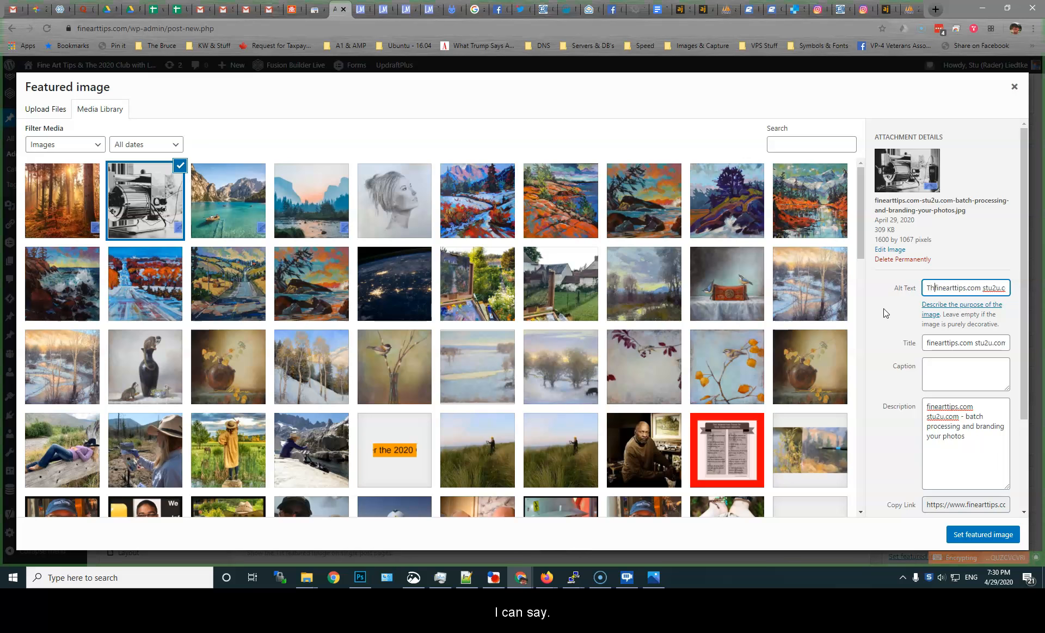
pyautogui.write('e 2020 Club at fineartti')
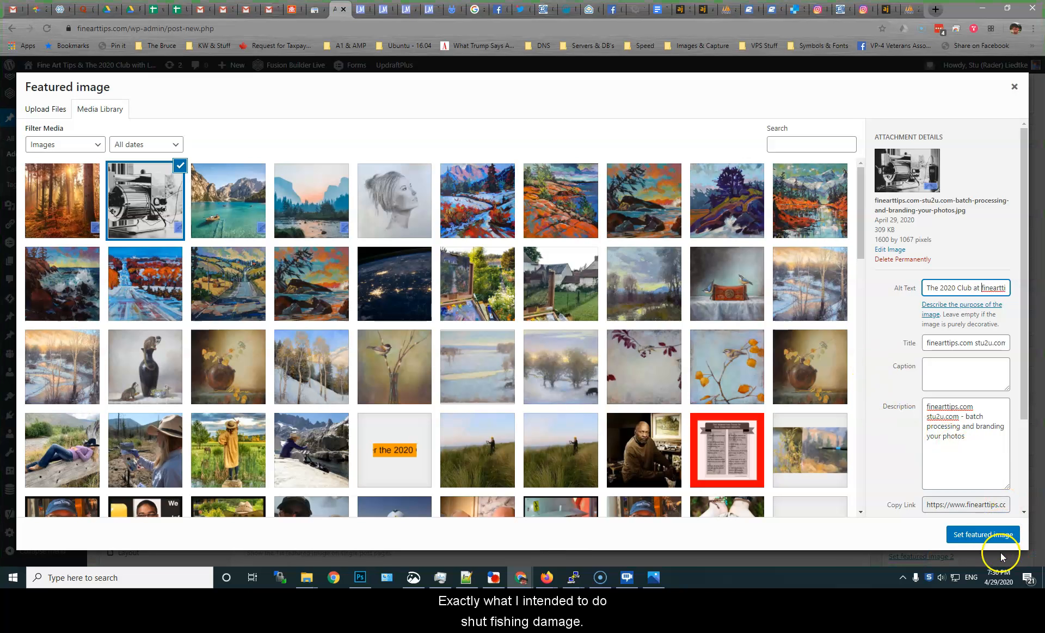
pyautogui.click(987, 540)
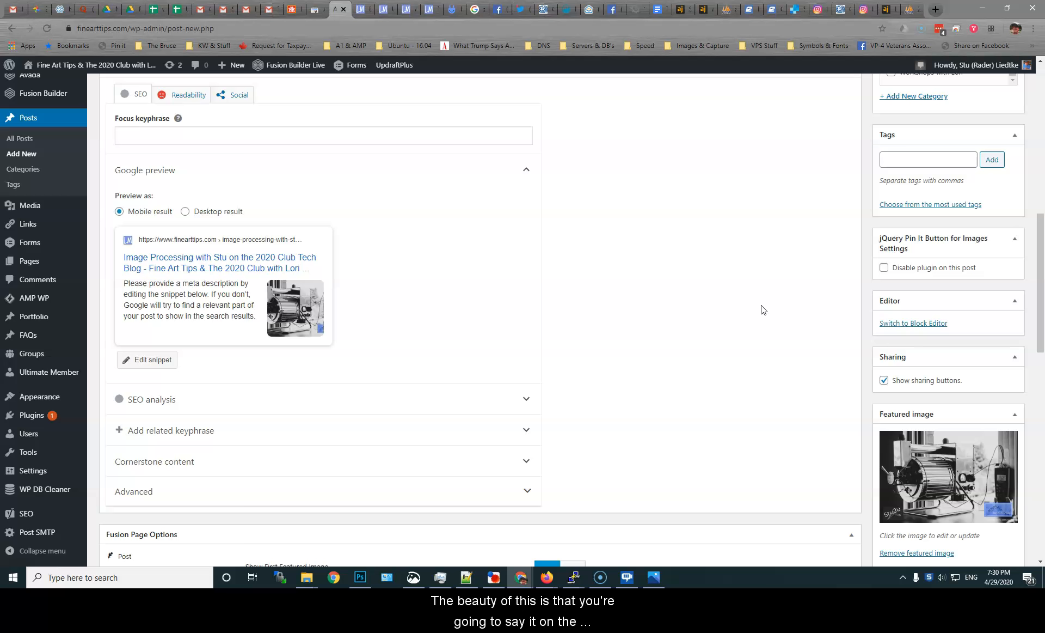
# - Insert the batch processing image from the media library into the post body and save the post as a draft
pyautogui.scroll(10, 761, 309)
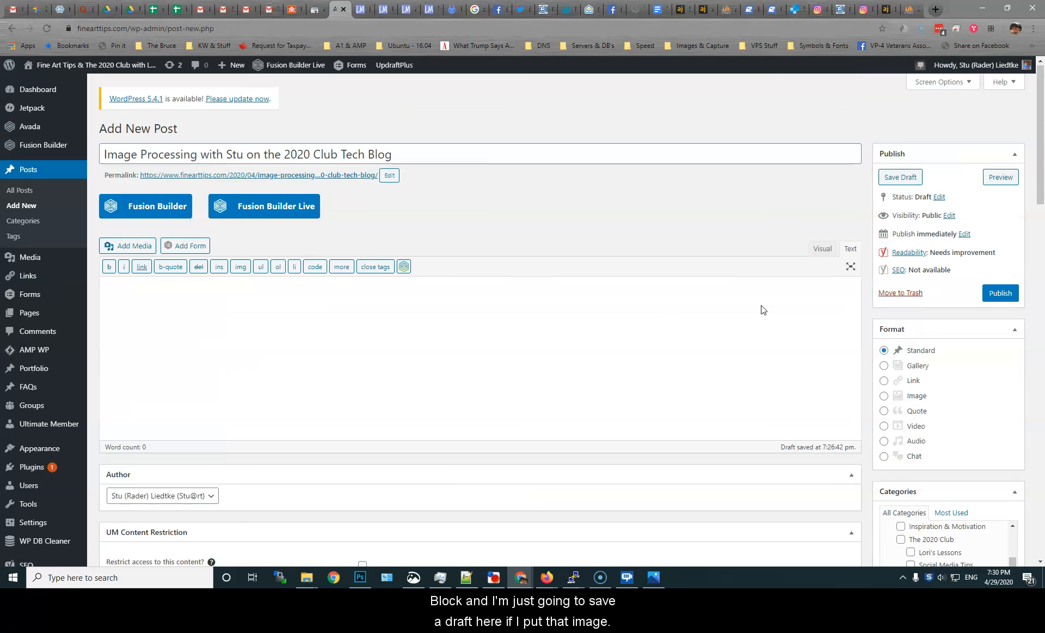
pyautogui.scroll(3, 637, 343)
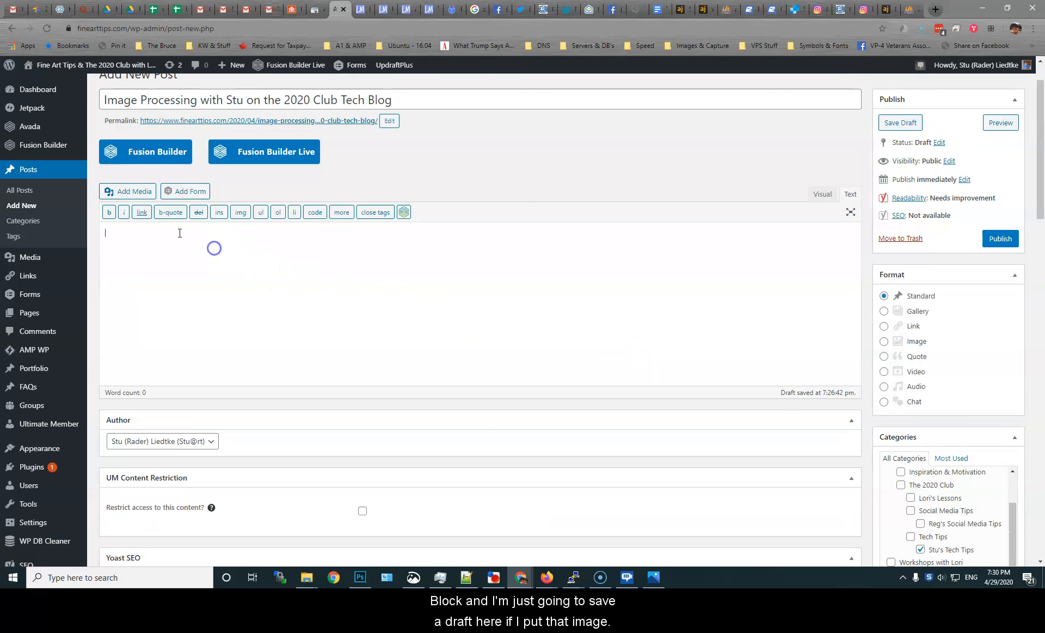
pyautogui.click(131, 191)
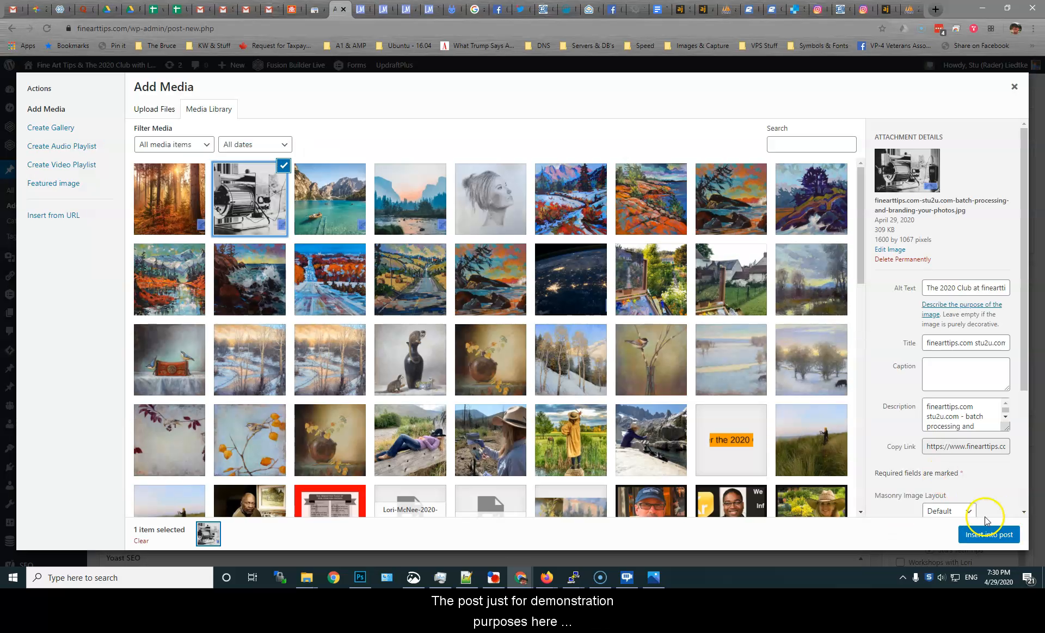
pyautogui.click(989, 534)
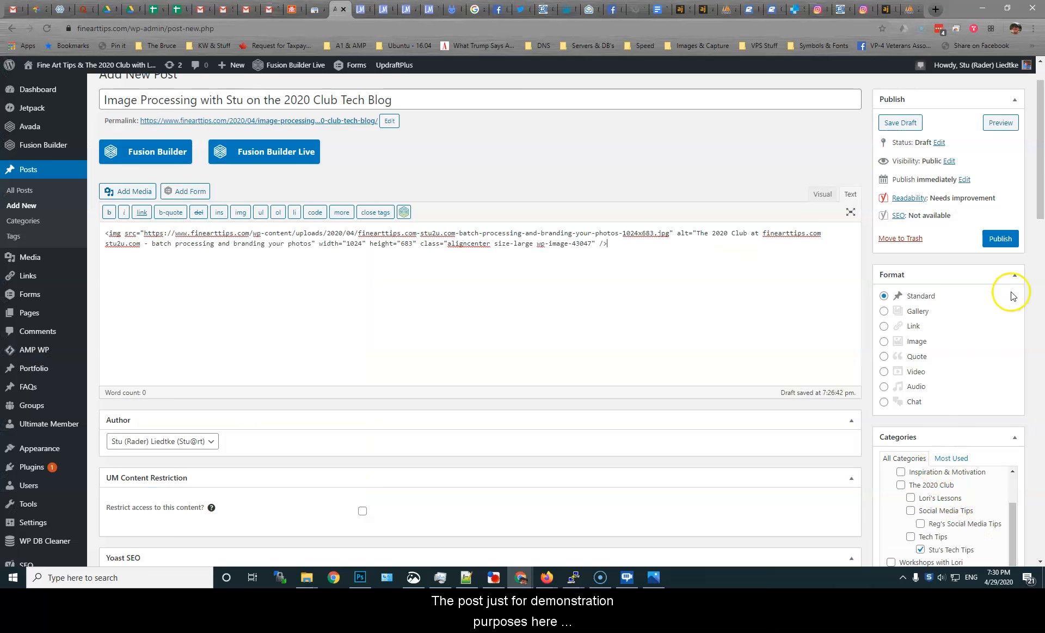
pyautogui.click(902, 123)
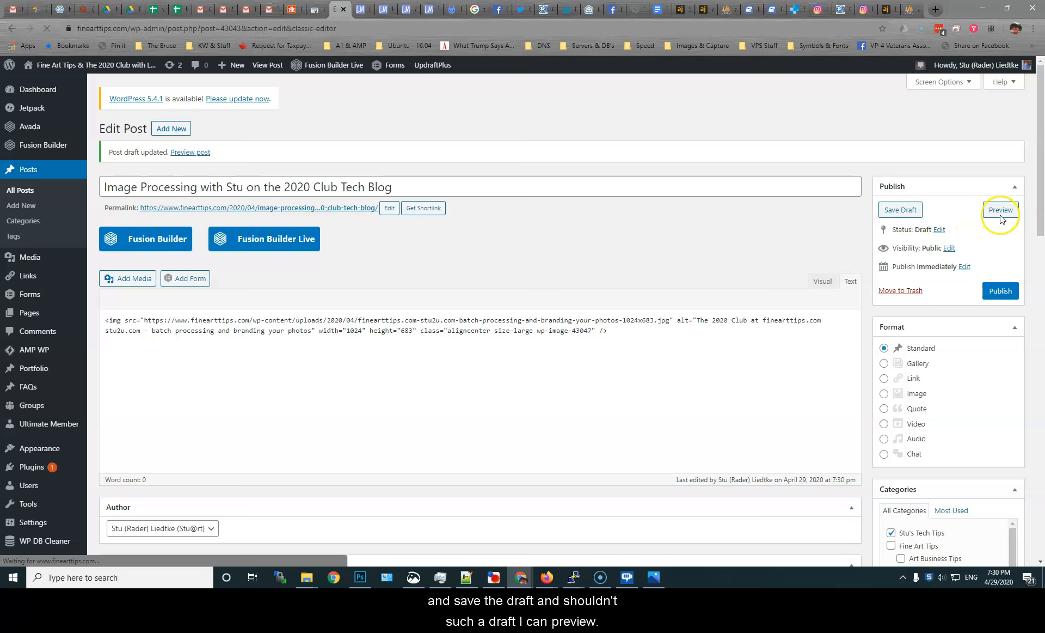
# - Preview the draft post and check the branded featured image and the content below it
pyautogui.click(1000, 210)
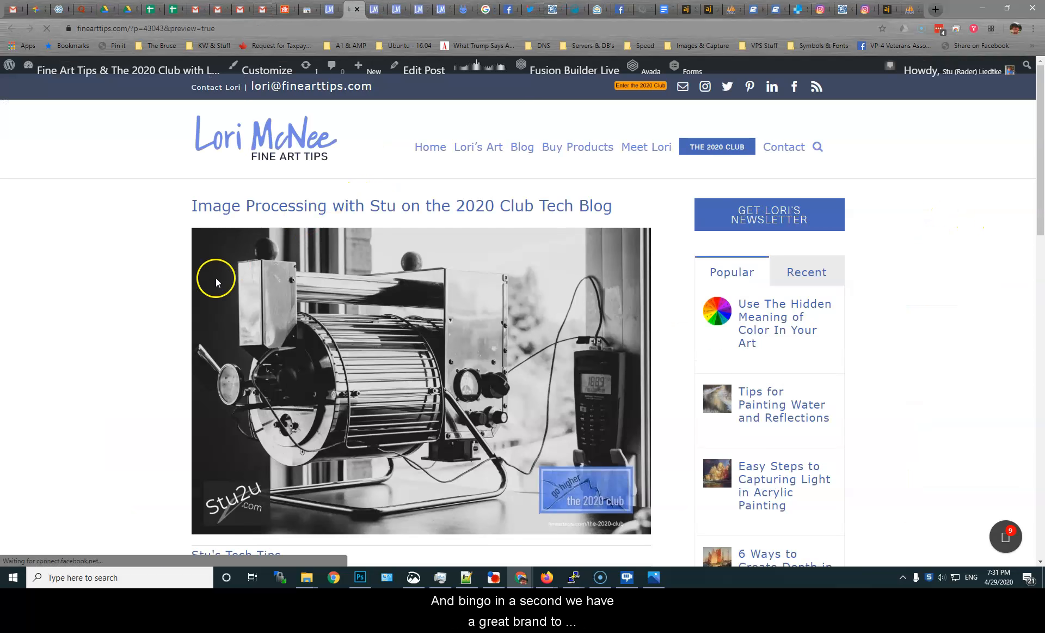
pyautogui.scroll(-1, 155, 277)
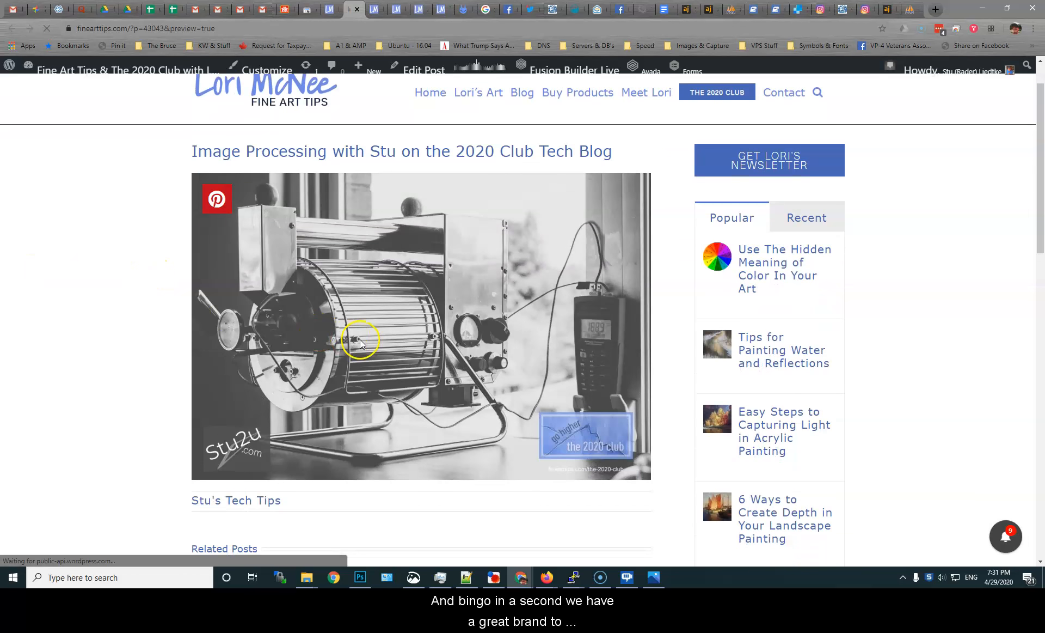
pyautogui.scroll(-1, 411, 340)
pyautogui.scroll(1, 405, 313)
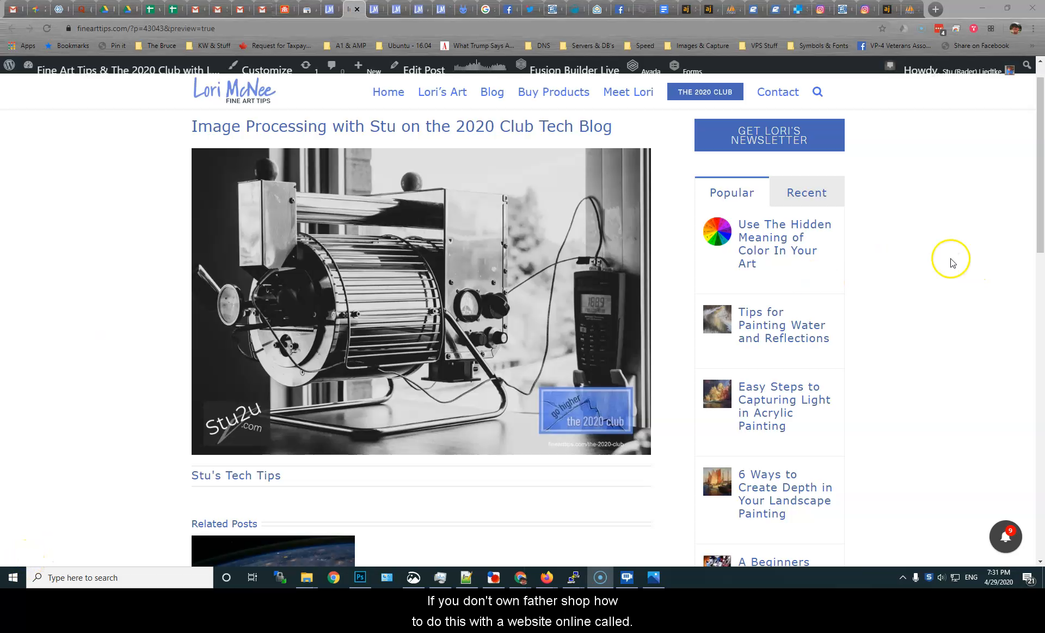
# - Switch to the BeFunky Photo Editor in a maximized window and move "the 2020 club" logo to the photo's lower-right corner
pyautogui.moveTo(1044, 123); pyautogui.dragTo(103, 164)
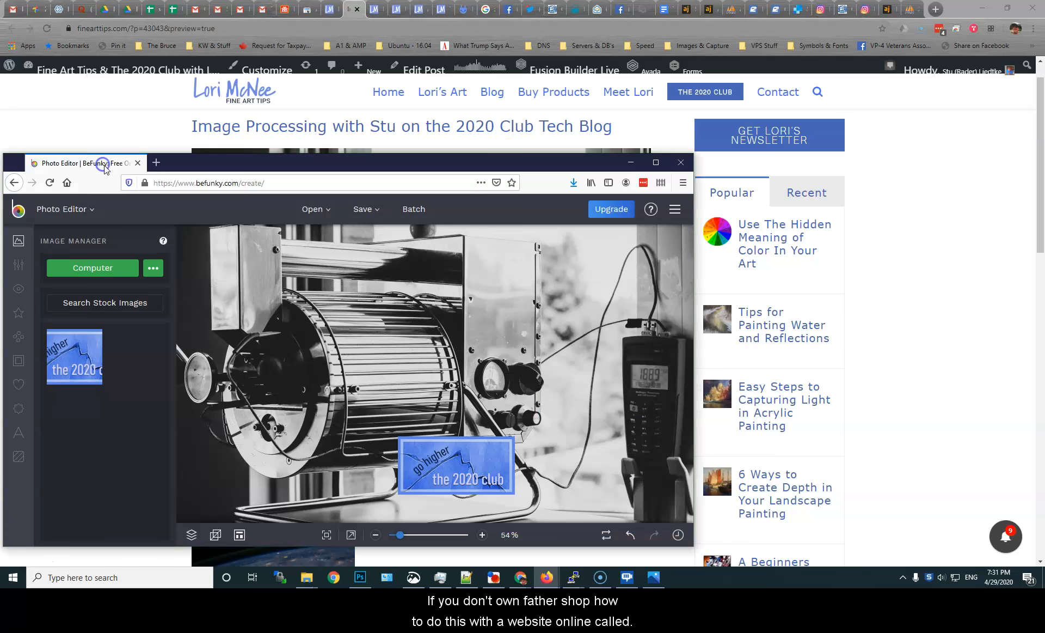
pyautogui.click(656, 163)
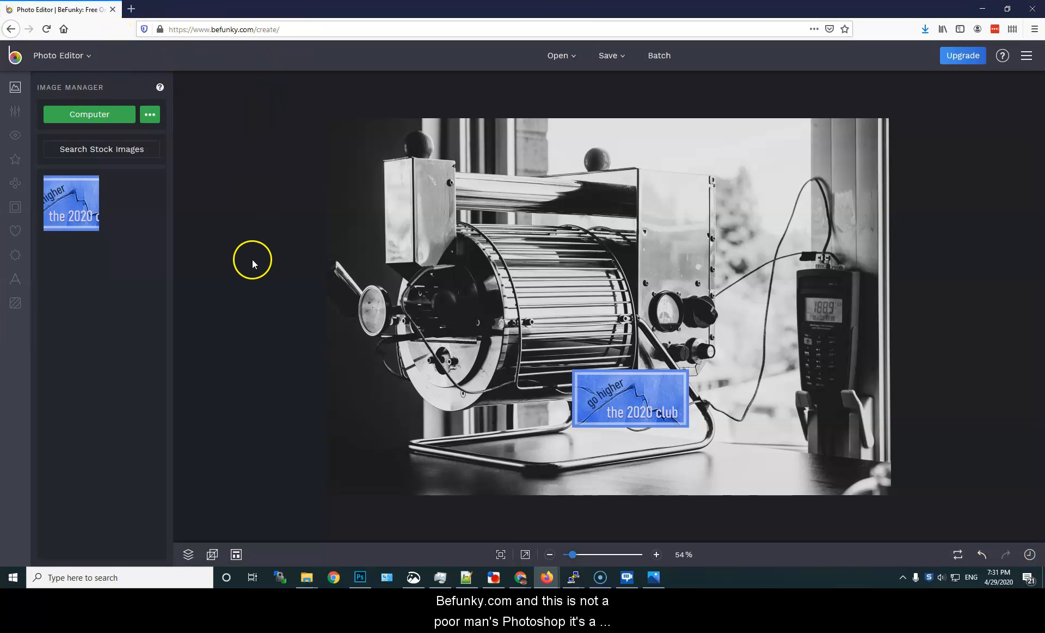
pyautogui.click(634, 401)
pyautogui.moveTo(659, 402); pyautogui.dragTo(830, 448)
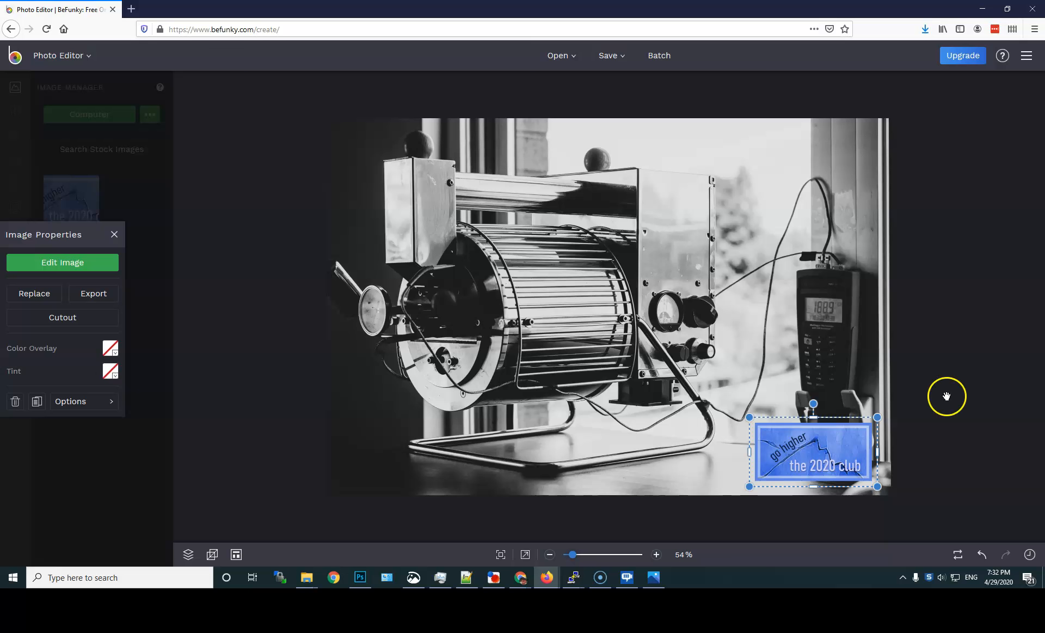
pyautogui.click(290, 326)
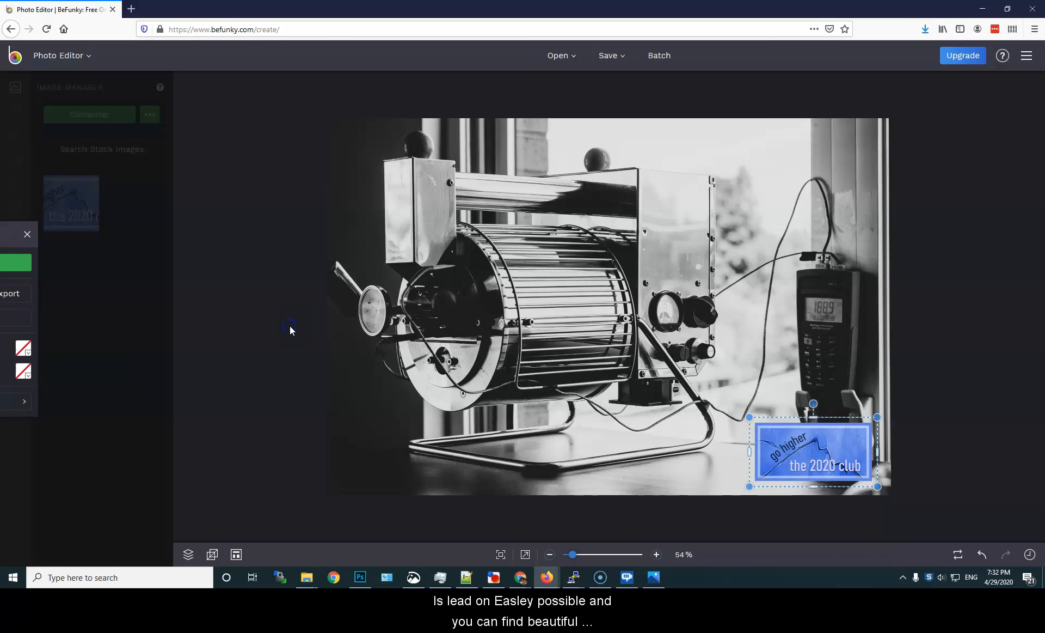